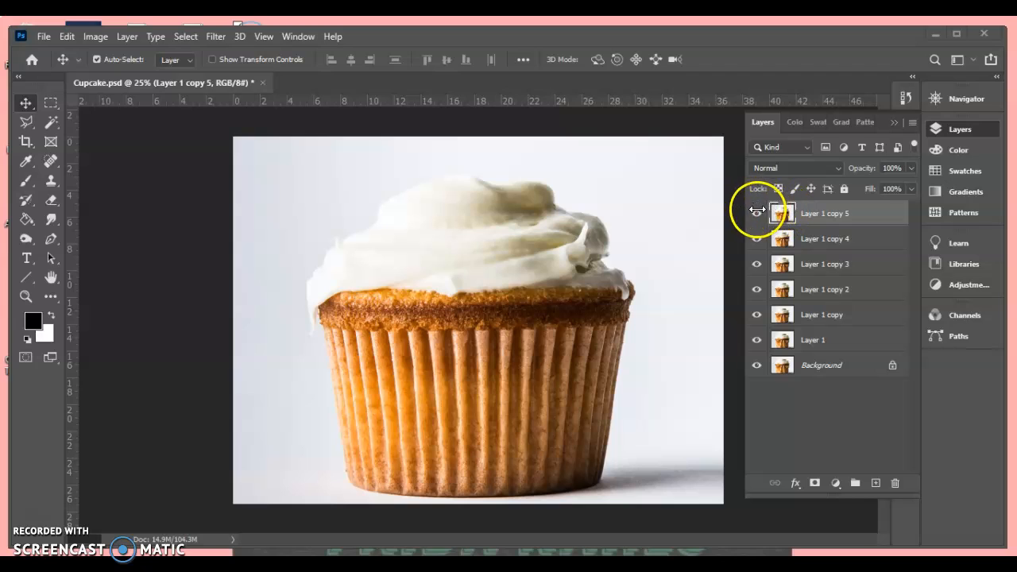
Step: Hide the five copies of Layer 1 and make Layer 1 the active layer
left_click(757, 214)
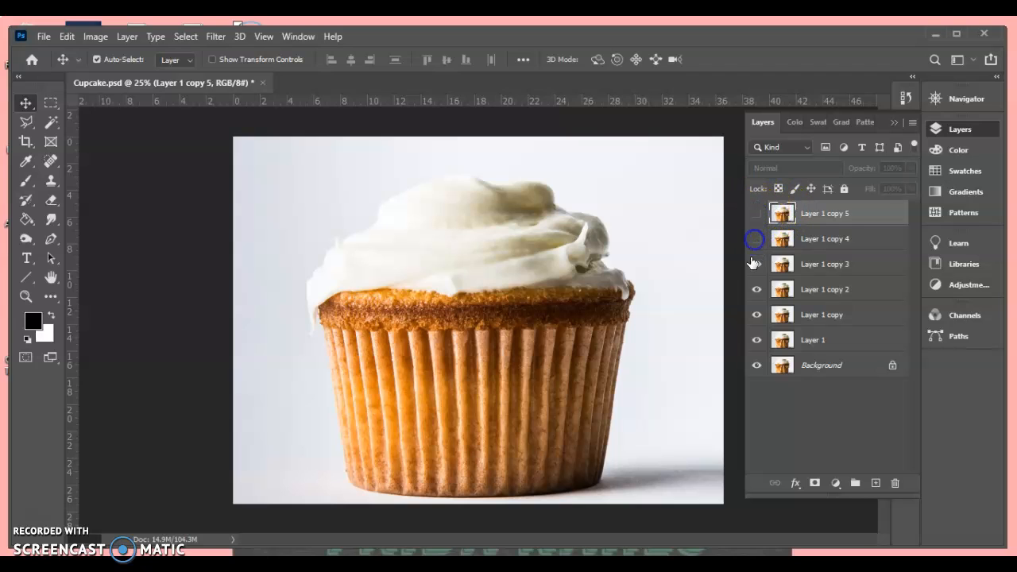
left_click(806, 337)
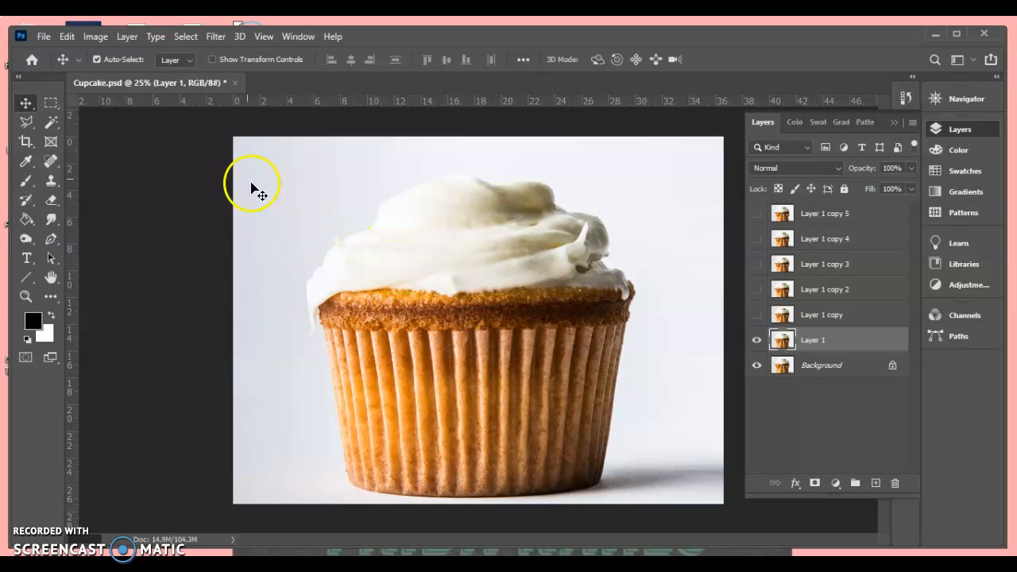
Step: Darken Layer 1 and slightly raise its contrast with the Brightness/Contrast adjustment
left_click(93, 36)
mouse_move(114, 82)
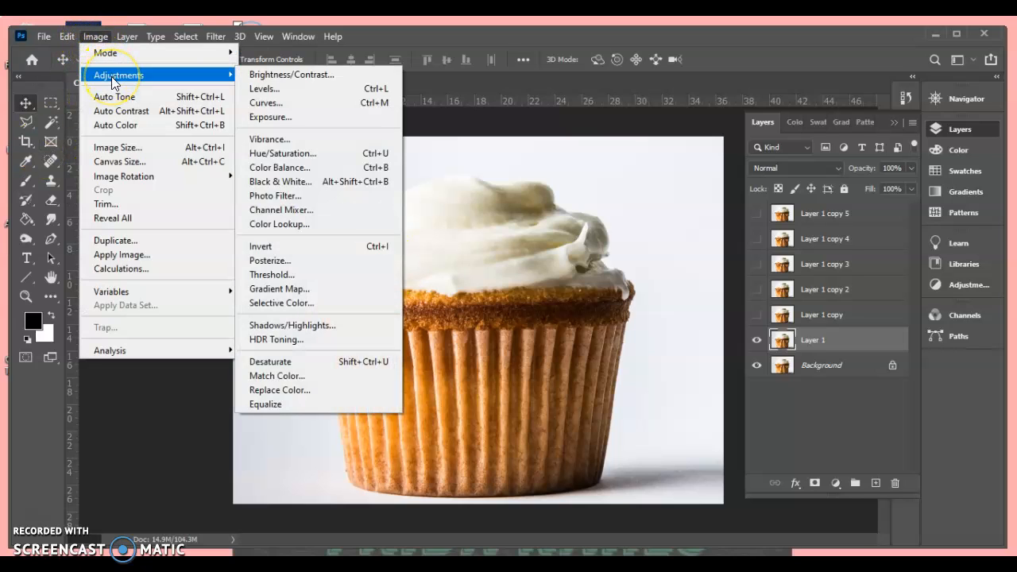
left_click(257, 78)
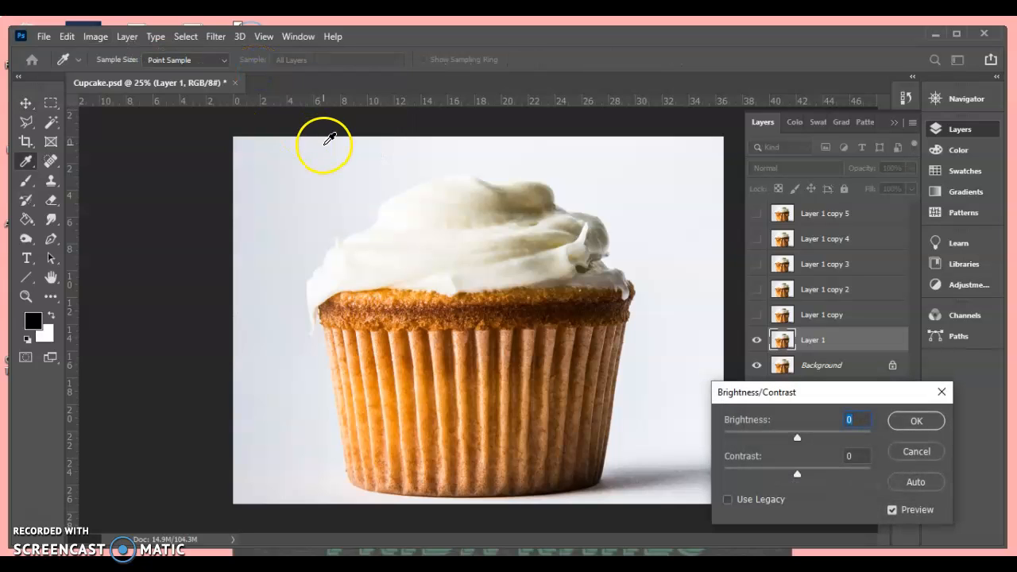
left_click_drag(769, 392, 721, 213)
left_click_drag(749, 259, 690, 296)
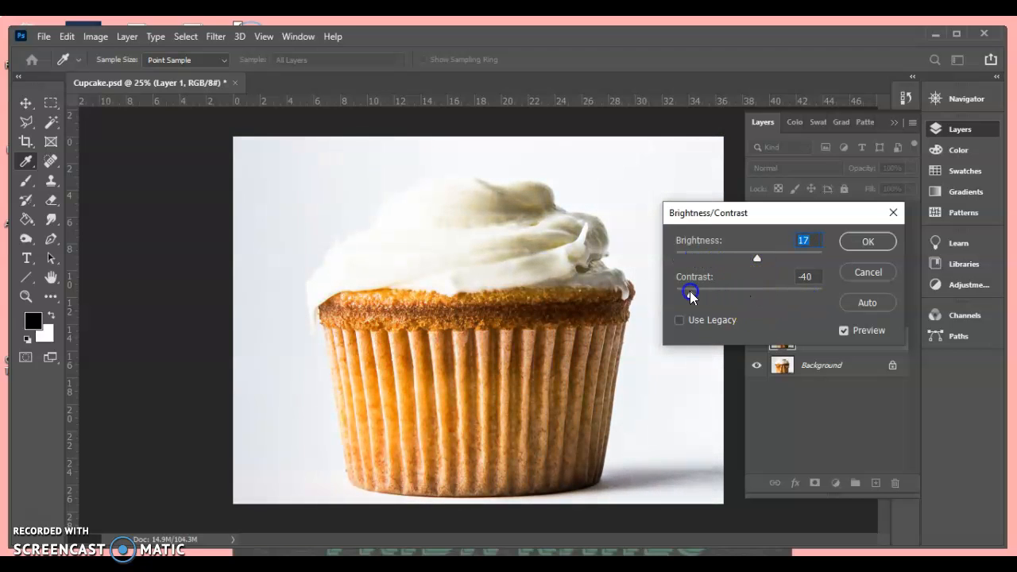
left_click_drag(757, 296, 757, 295)
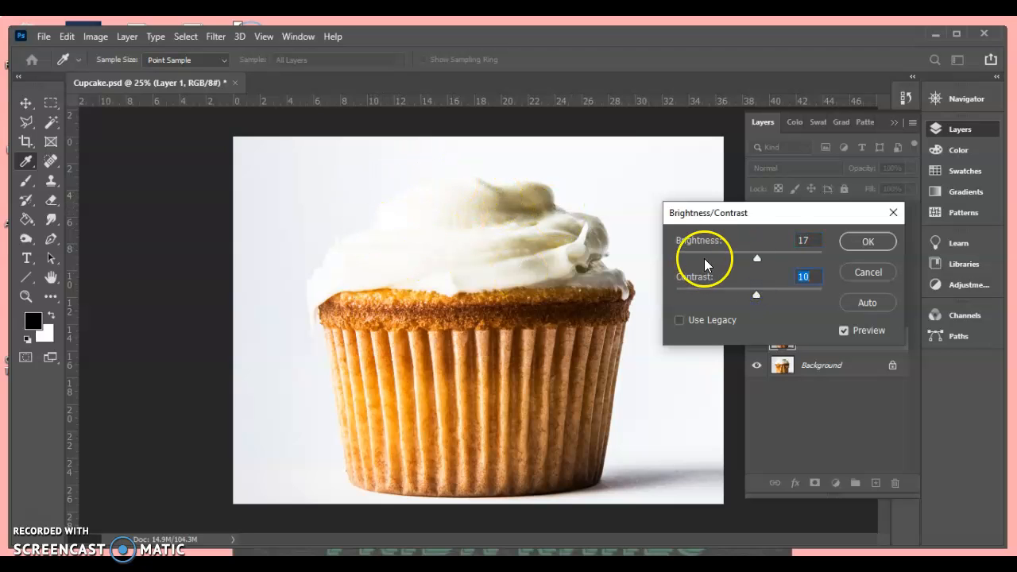
left_click_drag(753, 257, 711, 254)
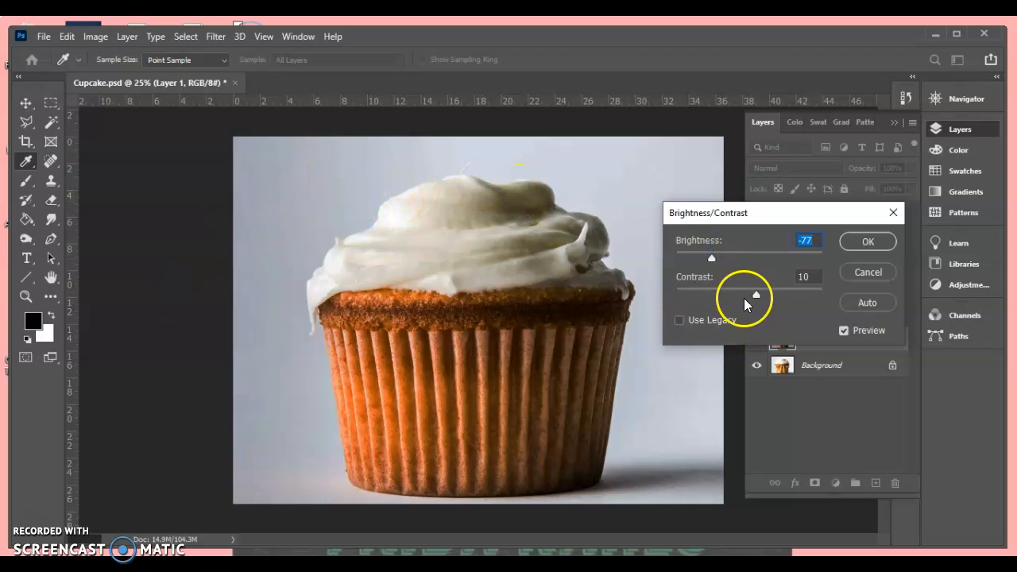
mouse_move(757, 295)
left_mouse_down()
mouse_move(825, 295)
mouse_move(745, 296)
mouse_move(824, 309)
mouse_move(768, 303)
left_mouse_up()
left_click_drag(715, 257, 725, 262)
left_click(857, 241)
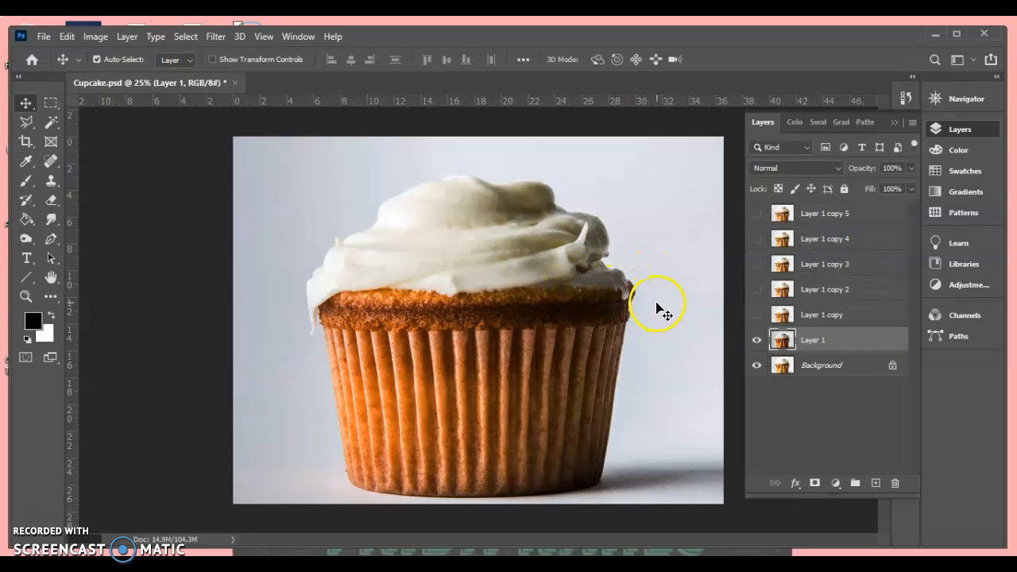
Step: Show Layer 1 copy and apply a Vibrance adjustment to it with vibrance +100 and saturation +100
left_click(831, 316)
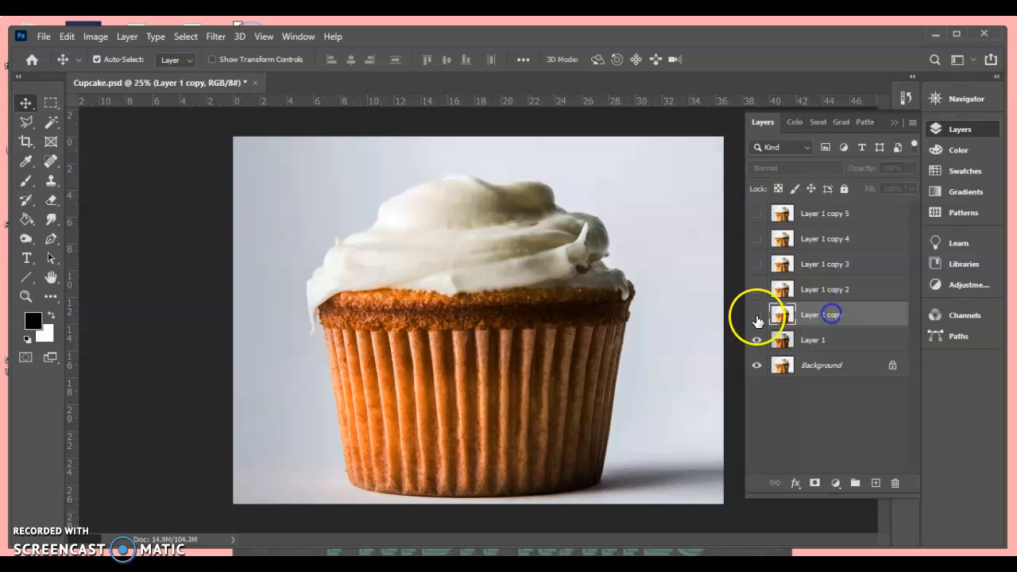
left_click(756, 316)
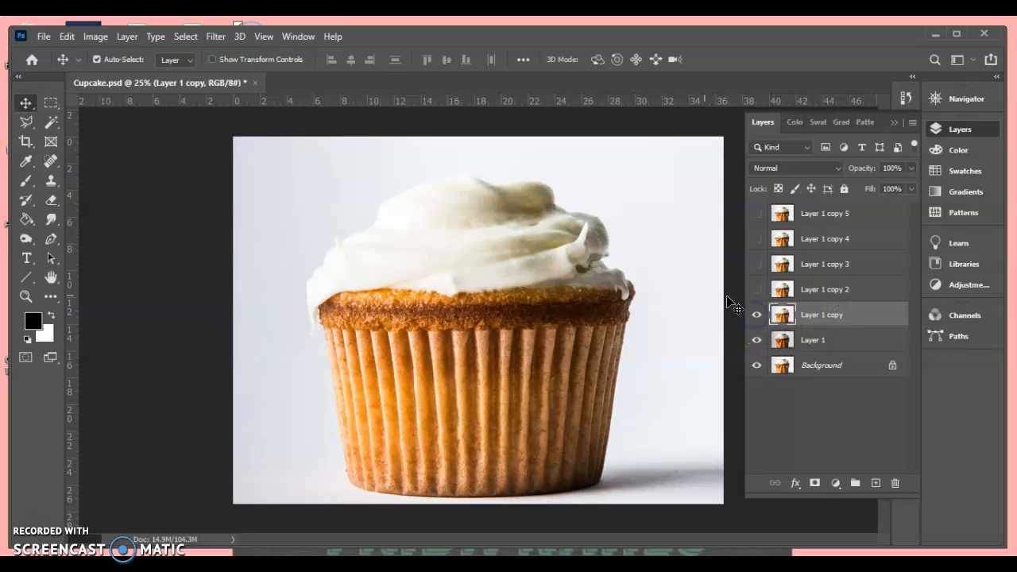
left_click(101, 38)
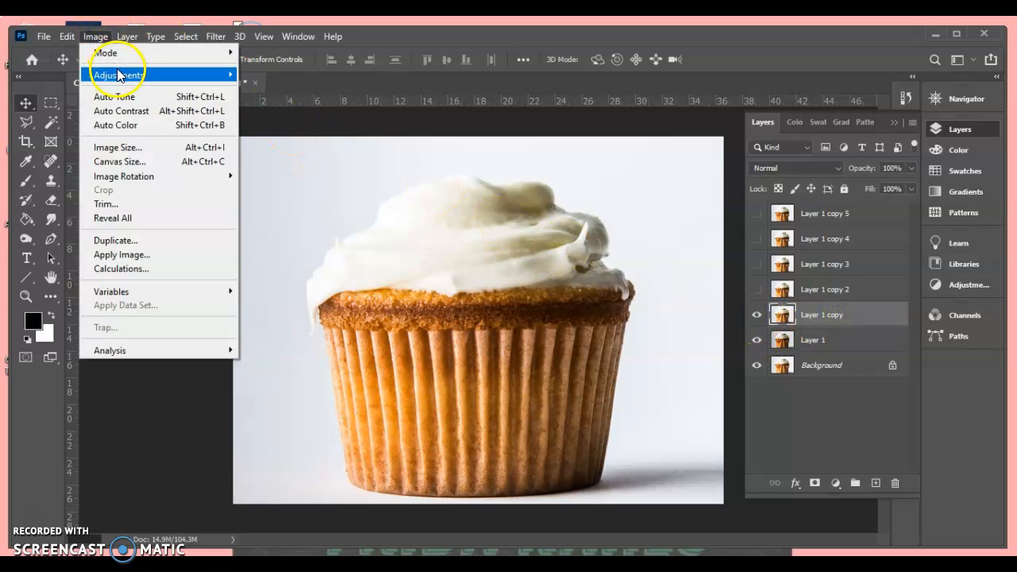
mouse_move(117, 74)
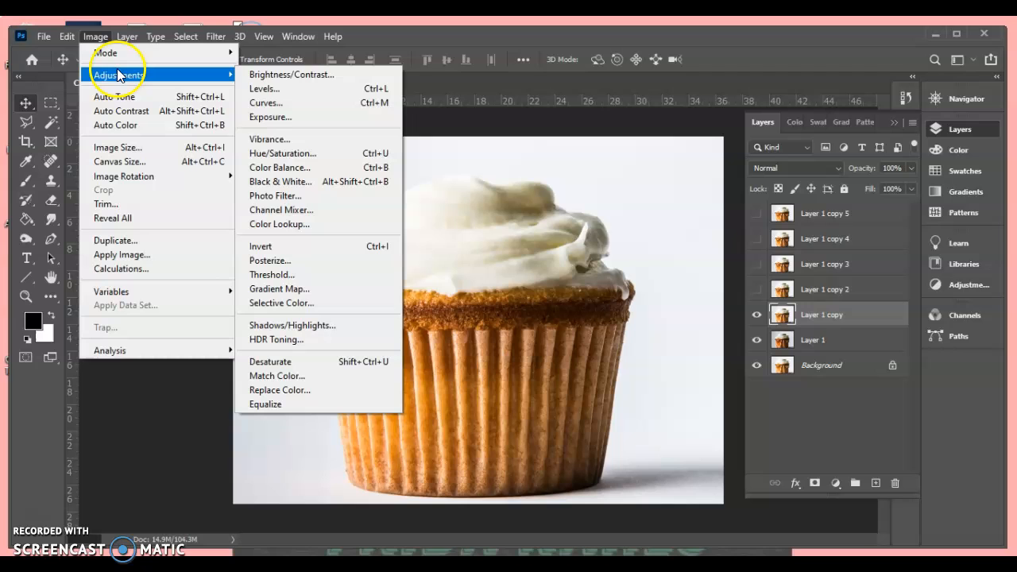
left_click(279, 141)
left_click_drag(393, 129, 798, 168)
left_click_drag(774, 210, 865, 208)
left_click_drag(773, 258, 860, 252)
key("Tab")
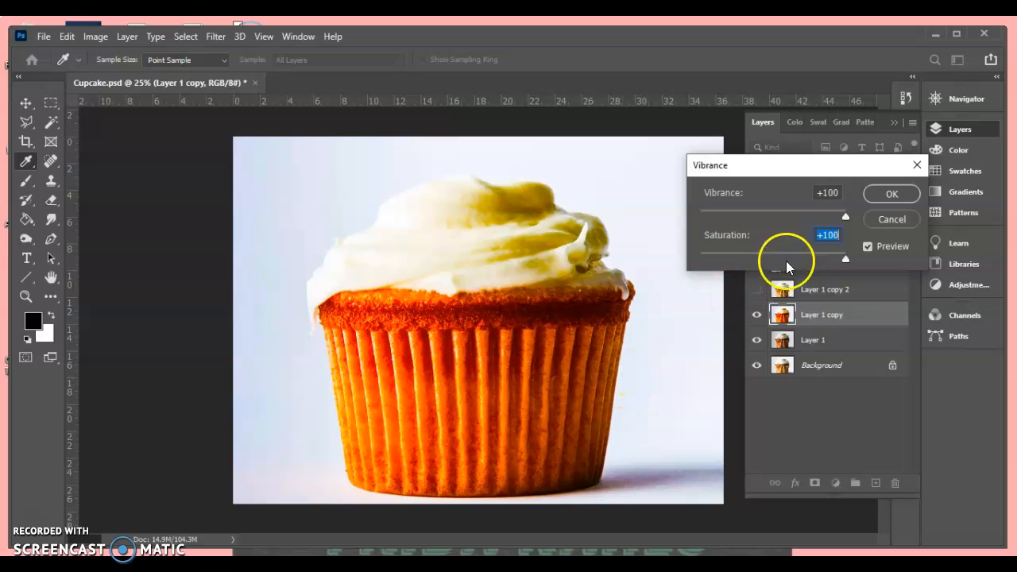
left_click_drag(799, 221, 852, 221)
left_click(856, 259)
left_click(880, 197)
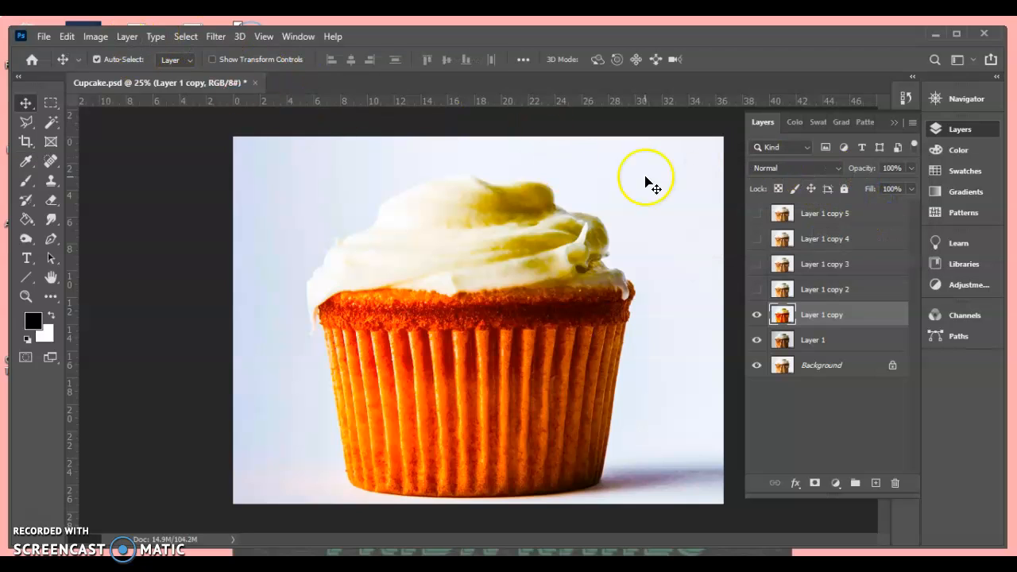
Step: Show Layer 1 copy 2 and make it the active layer
left_click(757, 290)
left_click(804, 289)
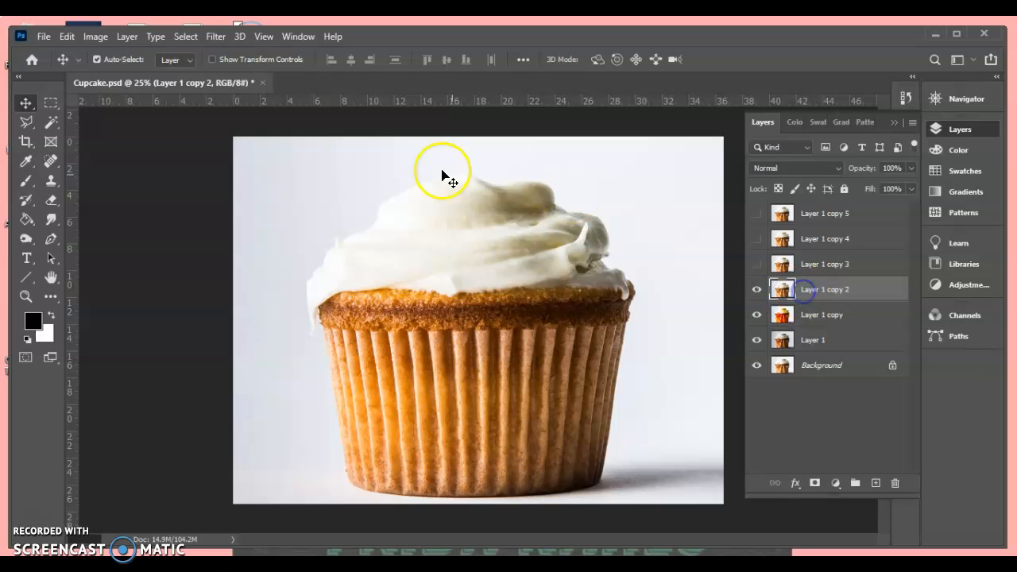
Step: Try an S-shaped RGB curve on Layer 1 copy 2 with the Curves adjustment
left_click(95, 36)
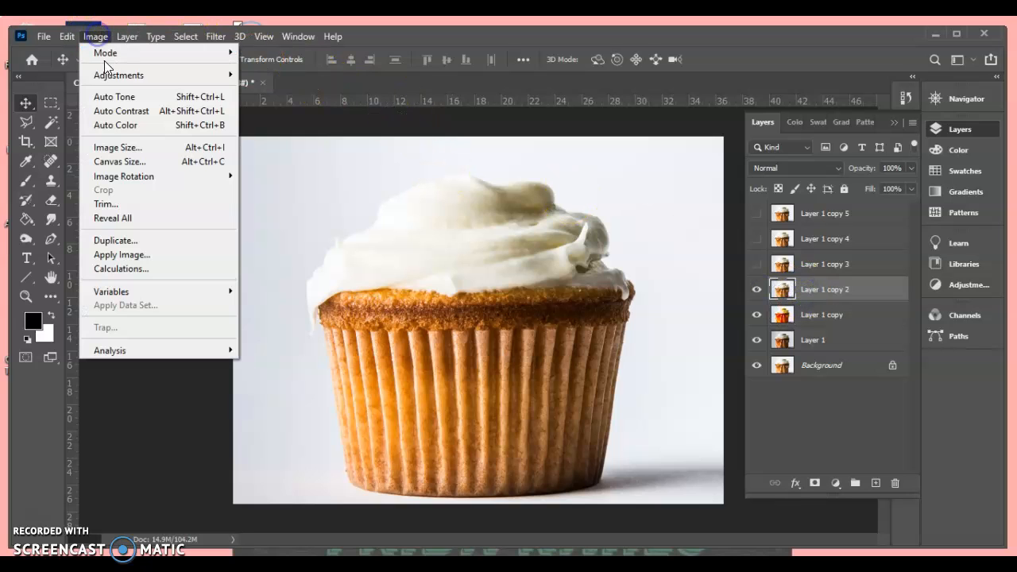
mouse_move(119, 75)
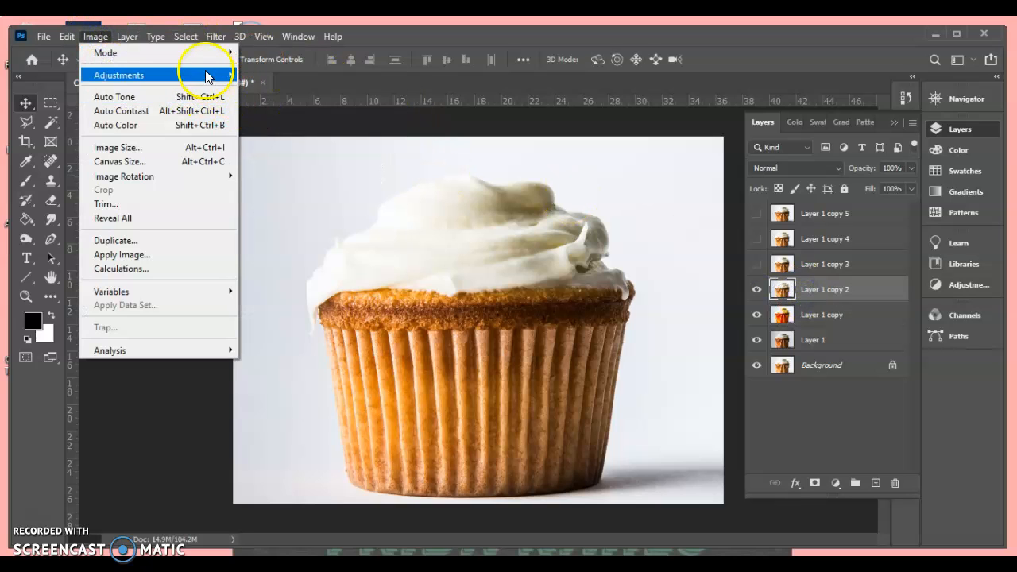
left_click(274, 109)
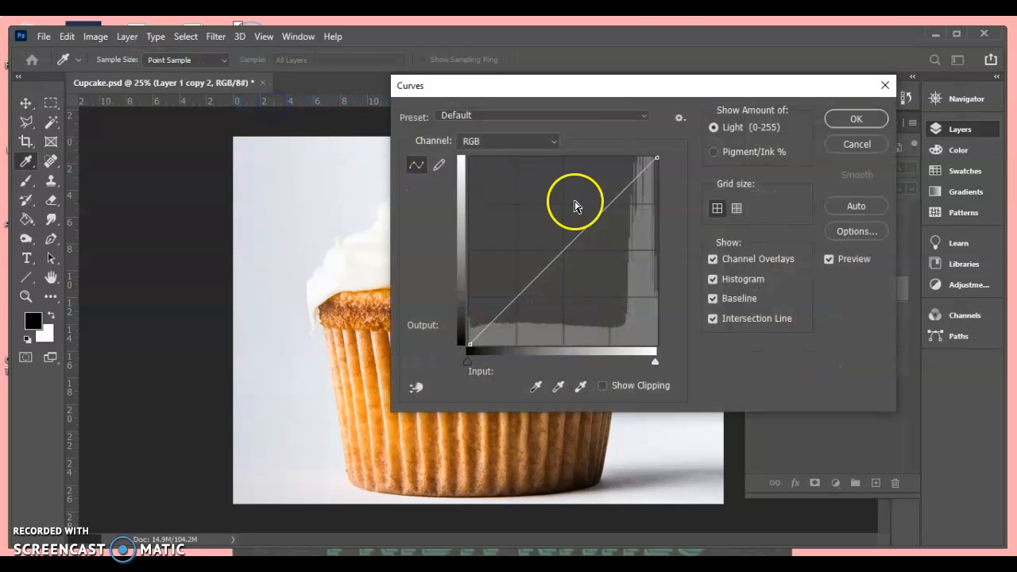
left_click_drag(504, 86, 747, 92)
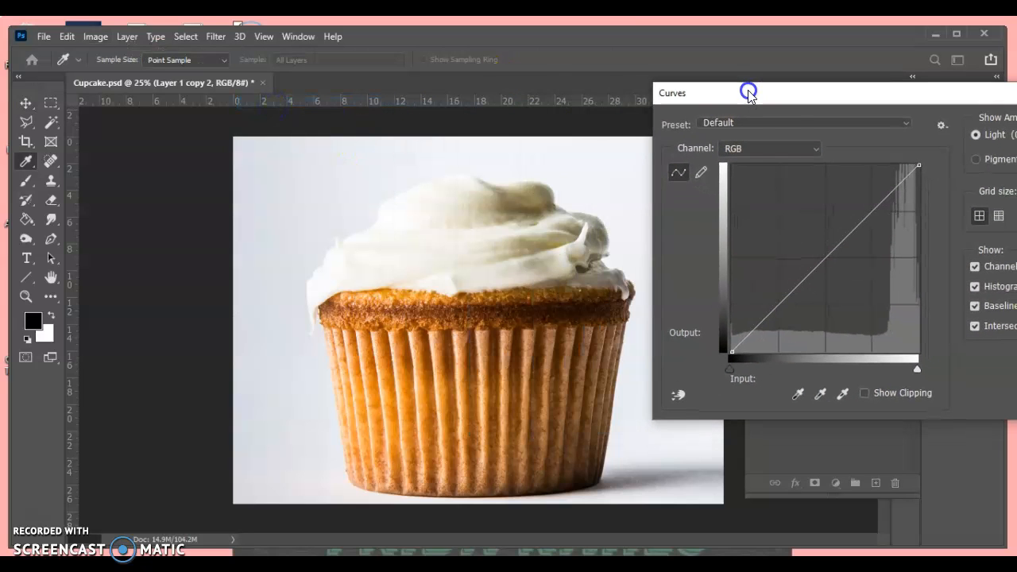
mouse_move(863, 218)
left_mouse_down()
mouse_move(895, 236)
mouse_move(845, 196)
mouse_move(859, 211)
left_mouse_up()
left_click_drag(772, 295, 795, 311)
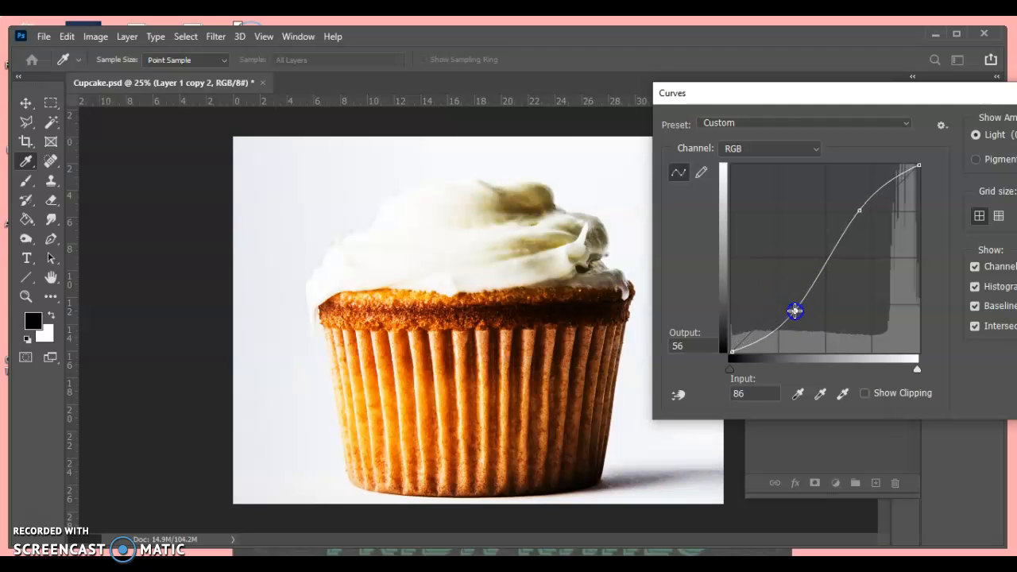
left_click(560, 308)
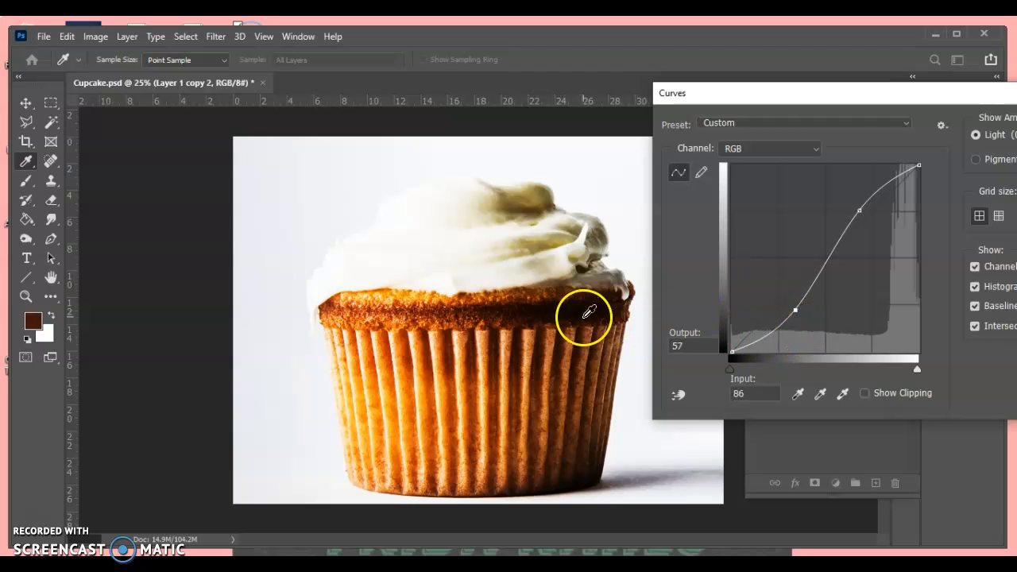
left_click(551, 307)
left_click_drag(744, 346, 763, 357)
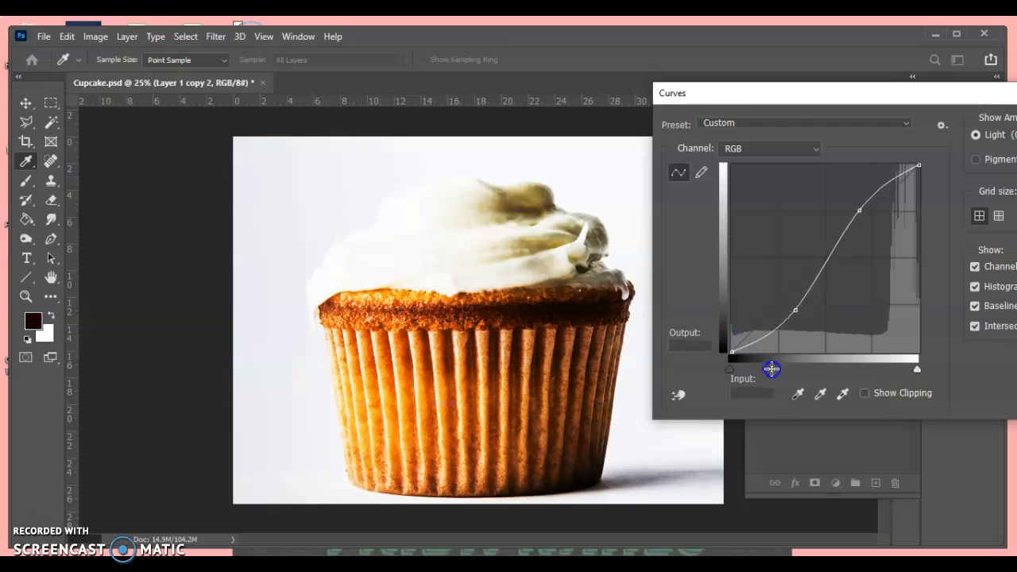
left_click_drag(827, 262, 791, 244)
left_click_drag(804, 298, 785, 273)
left_click_drag(737, 91, 590, 123)
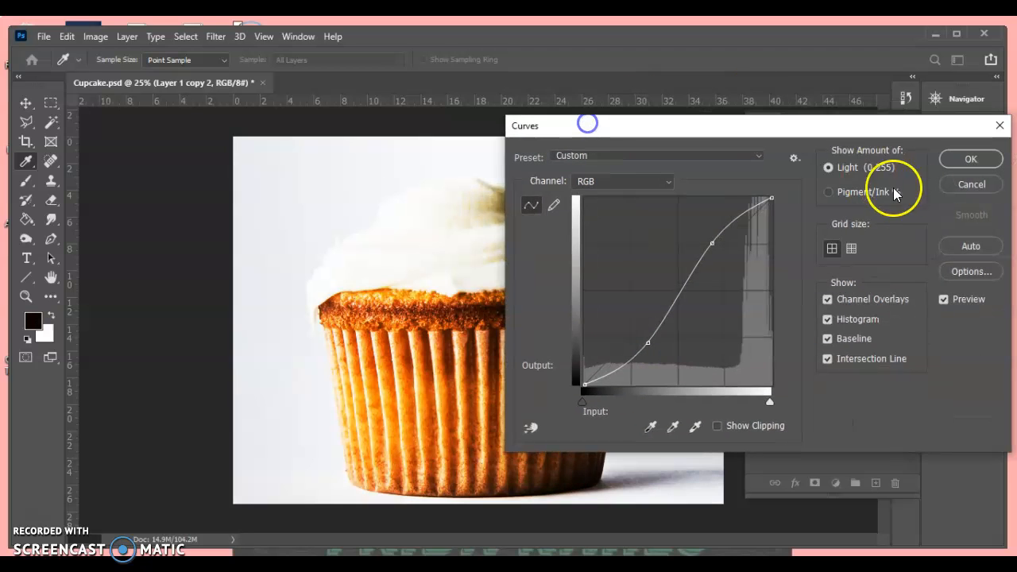
left_click(958, 187)
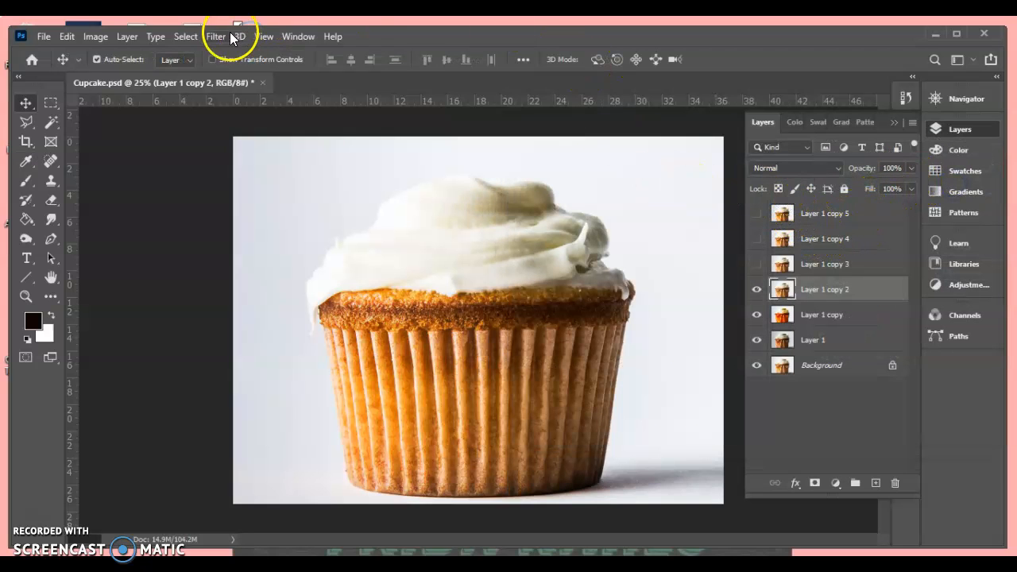
Step: Try a Hue/Saturation adjustment on Layer 1 copy 2 with hue +125, saturation +91 and lightness -11
left_click(97, 36)
left_click(135, 74)
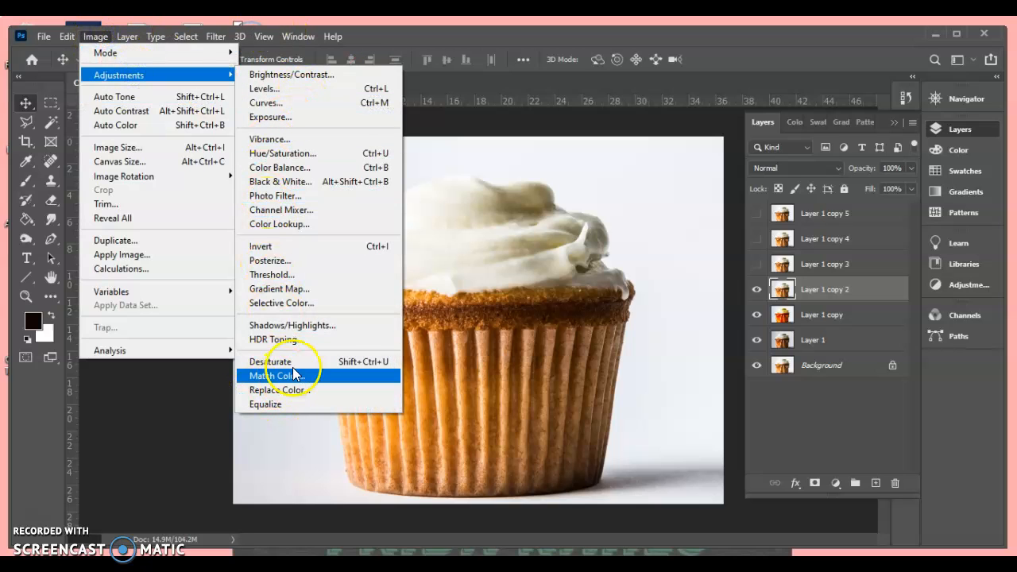
left_click(270, 152)
left_click_drag(782, 266, 841, 270)
left_click_drag(782, 301, 850, 300)
mouse_move(784, 340)
left_mouse_down()
mouse_move(765, 340)
mouse_move(775, 342)
left_mouse_up()
left_click(938, 219)
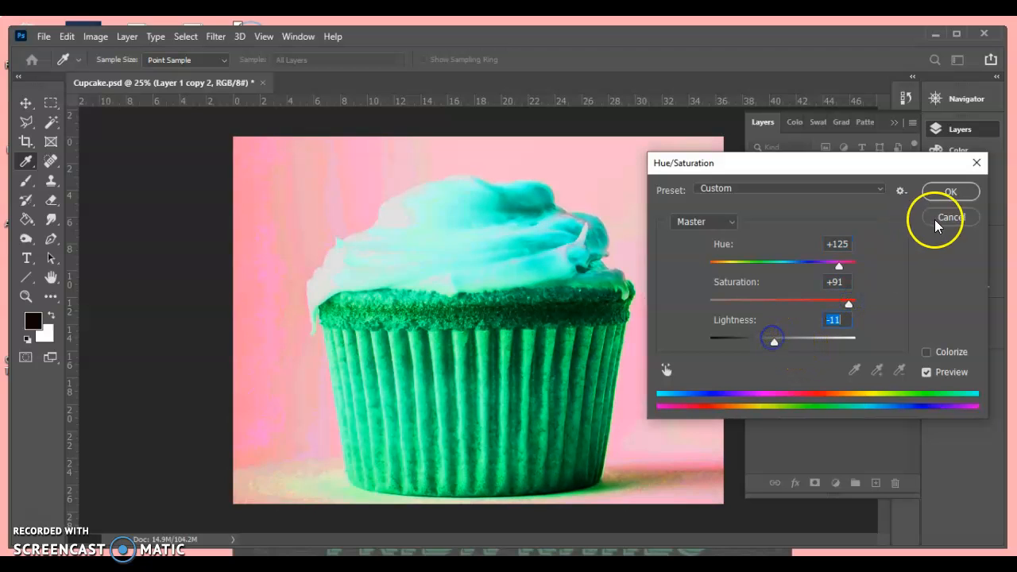
left_click(68, 36)
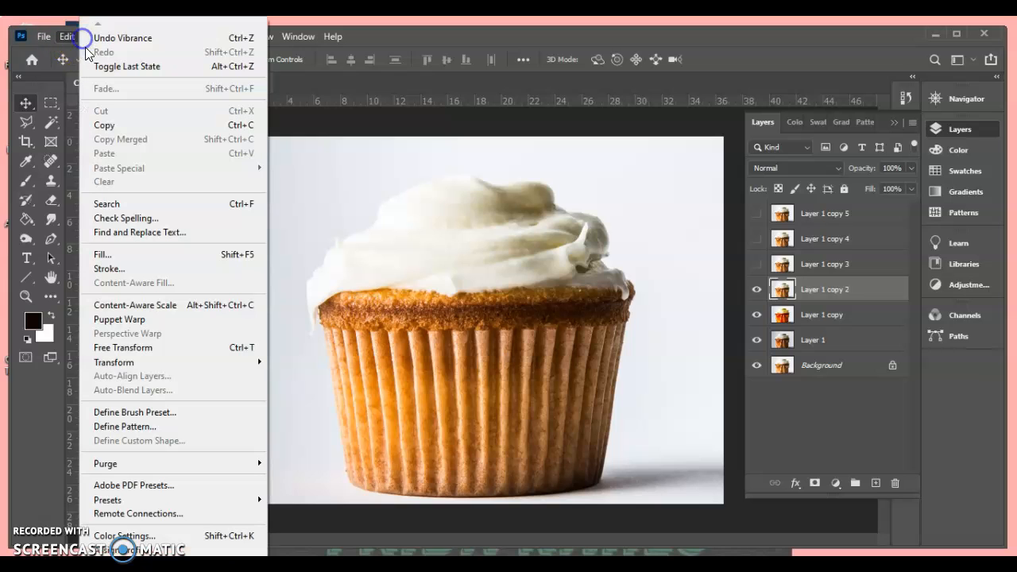
left_click(344, 37)
Step: Apply a Brightness/Contrast adjustment to Layer 1 copy 2 with brightness -54 and contrast 13
left_click(109, 37)
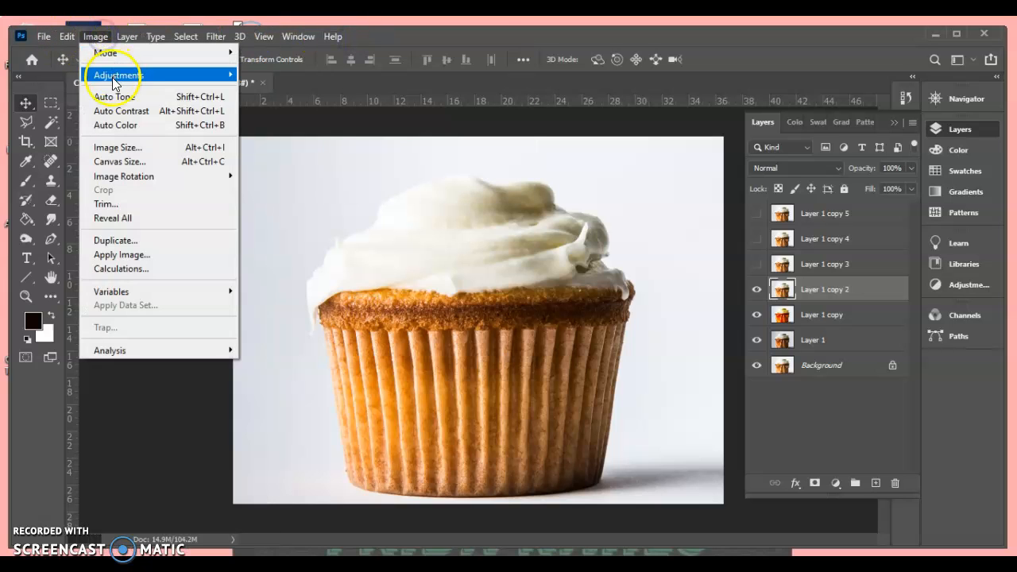
mouse_move(123, 75)
left_click(271, 78)
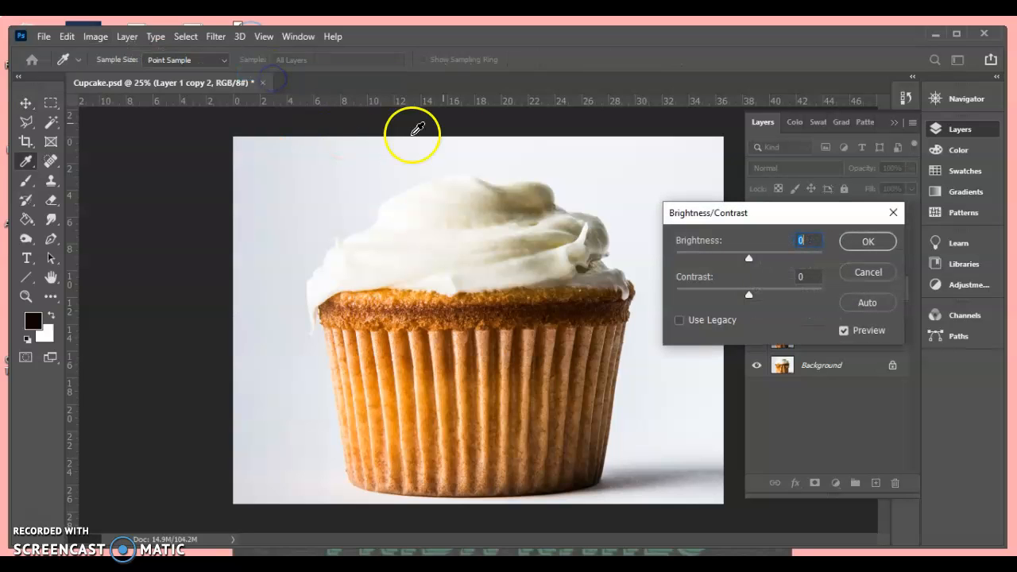
left_click_drag(749, 257, 722, 257)
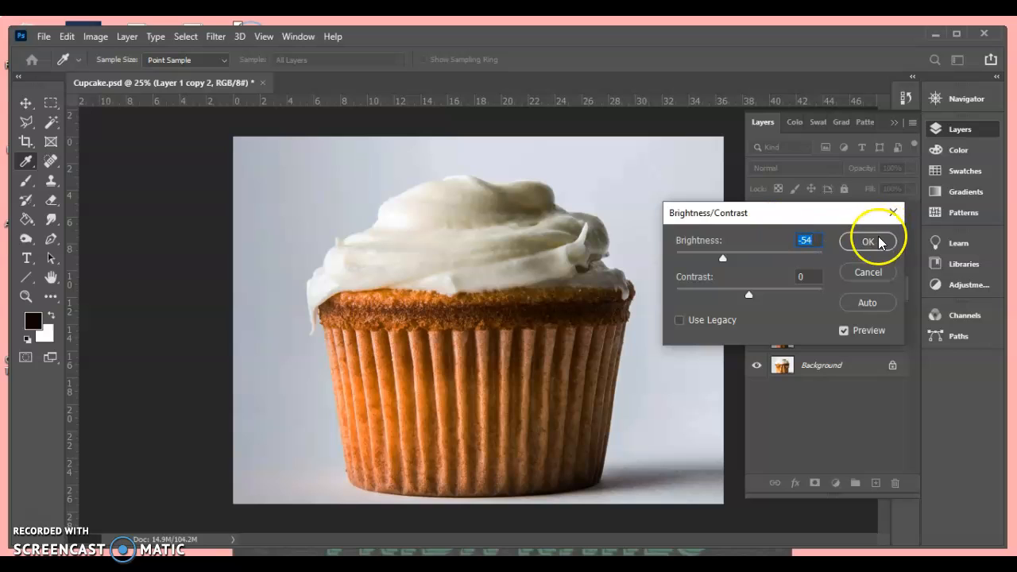
left_click_drag(749, 294, 760, 299)
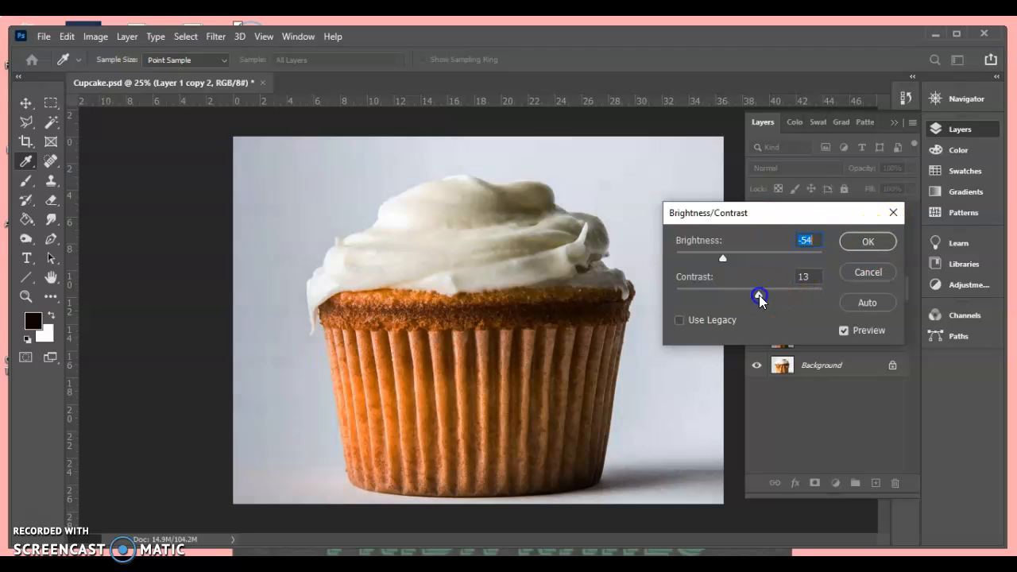
left_click(866, 241)
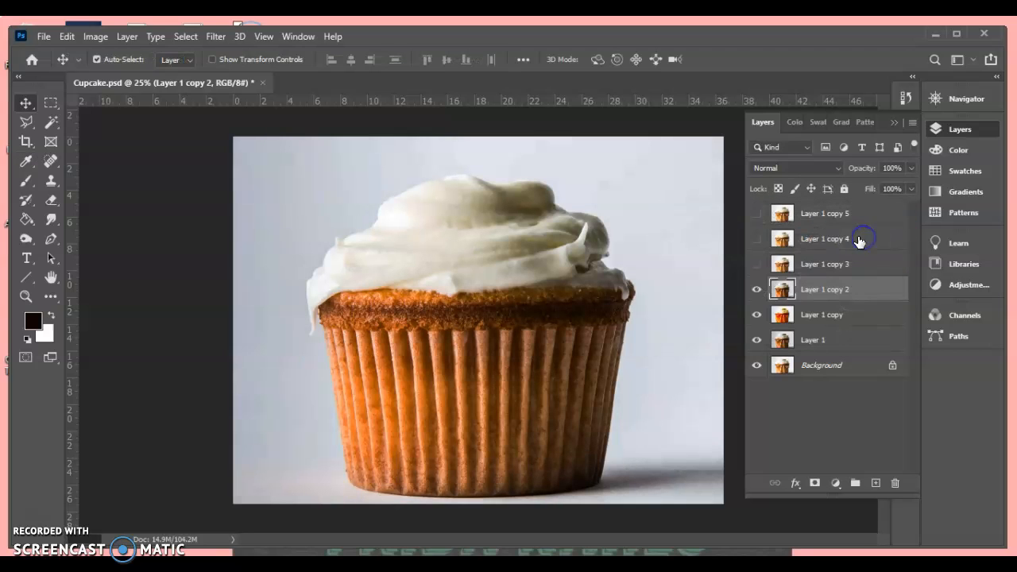
Step: Intensify the colours of Layer 1 copy 2 by raising its saturation with the Vibrance adjustment
left_click(95, 36)
mouse_move(84, 69)
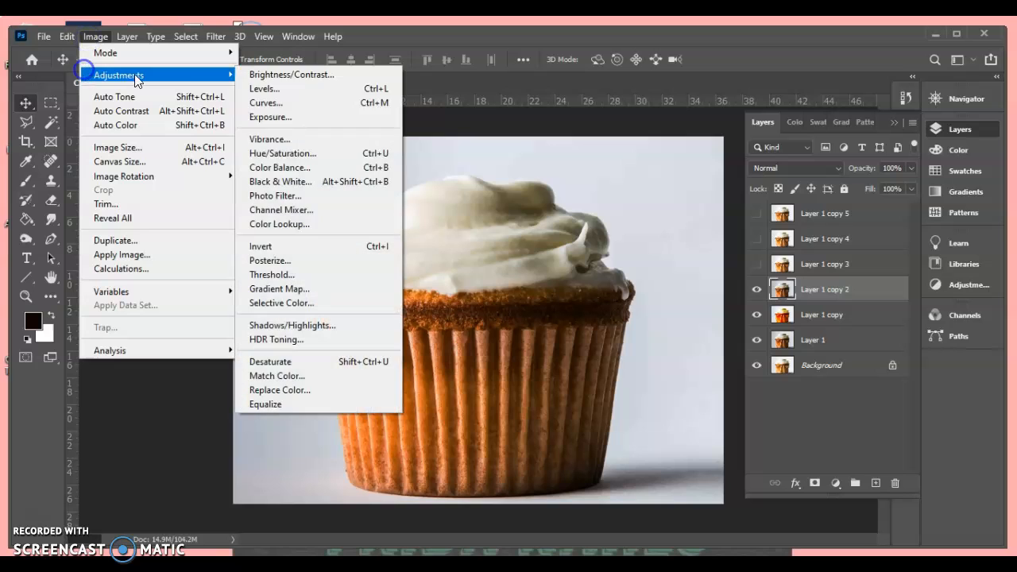
left_click(271, 139)
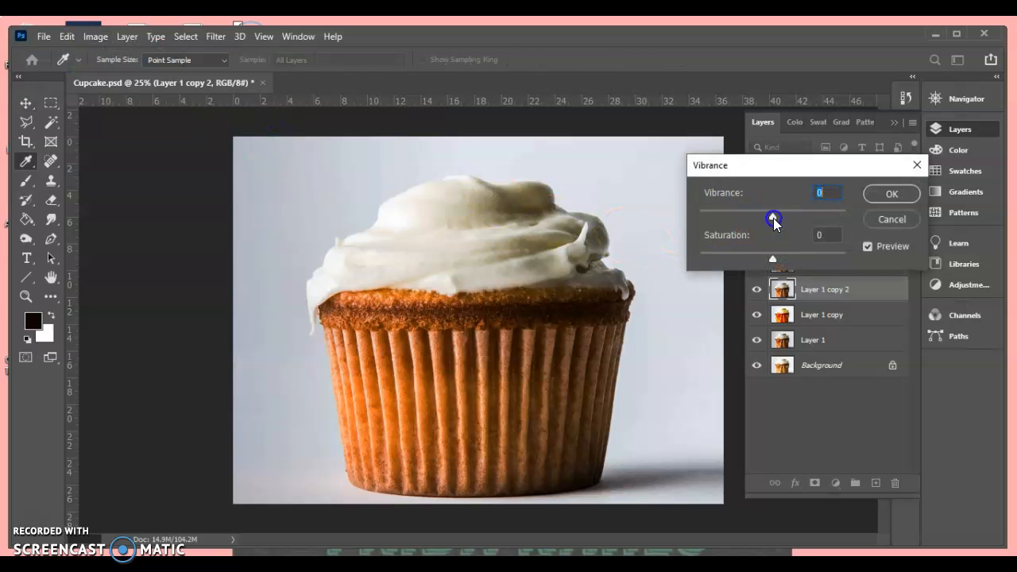
left_click_drag(789, 253, 814, 258)
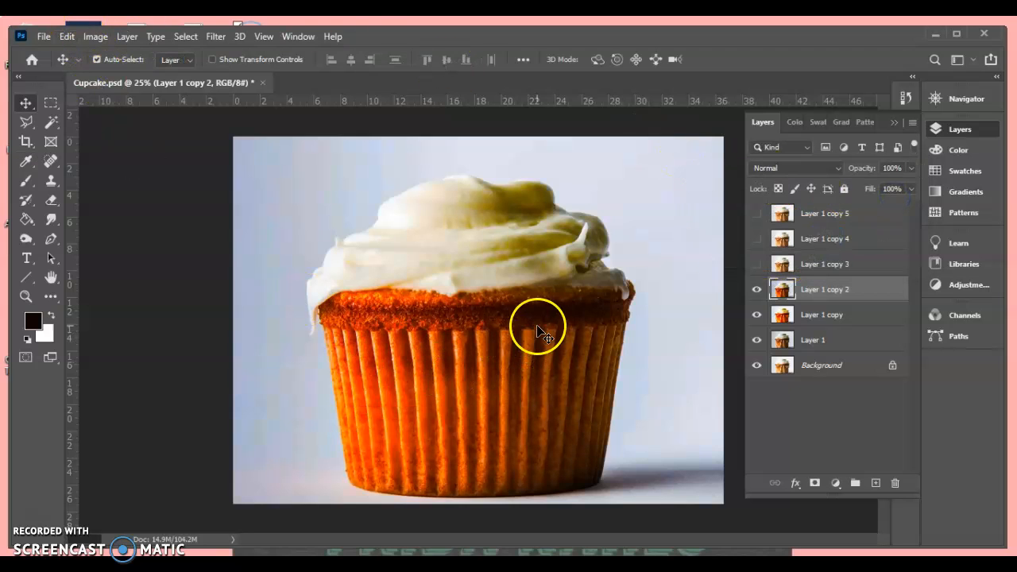
Step: Apply a Curves adjustment to Layer 1 copy 2, lowering the upper part of the RGB curve and placing a lower point at input 75, output 75
left_click(94, 36)
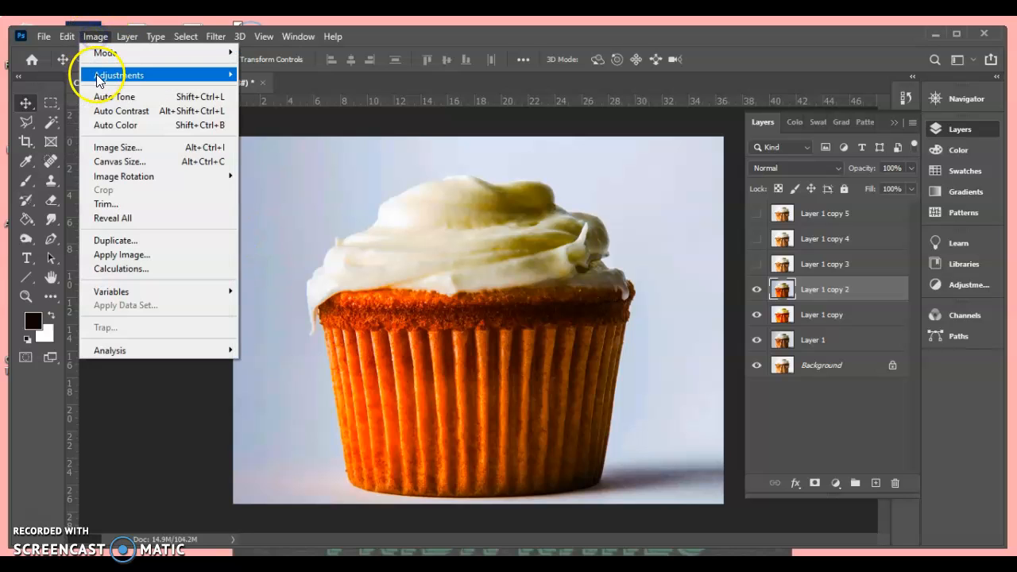
mouse_move(103, 75)
left_click(269, 104)
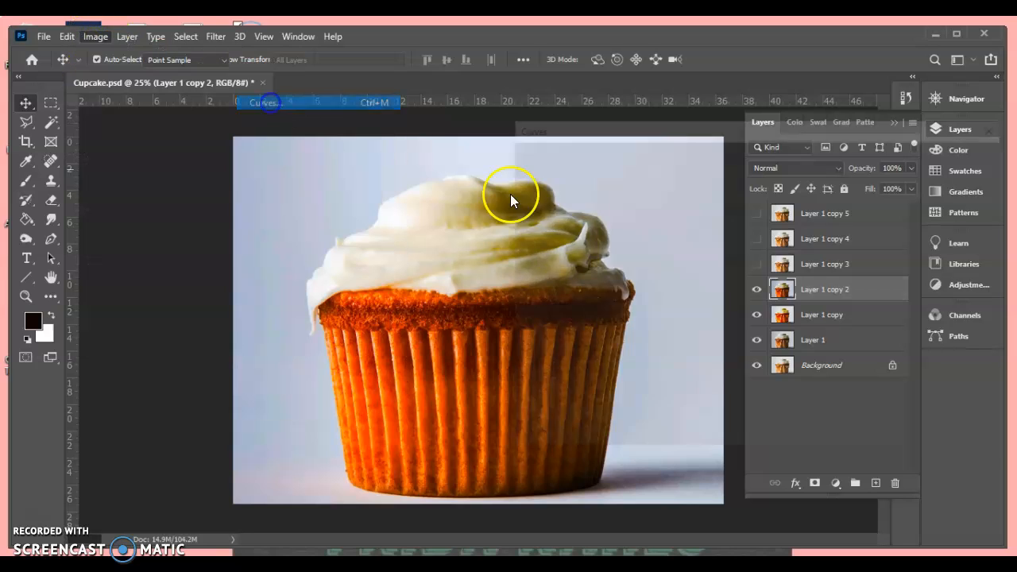
left_click_drag(632, 133, 719, 94)
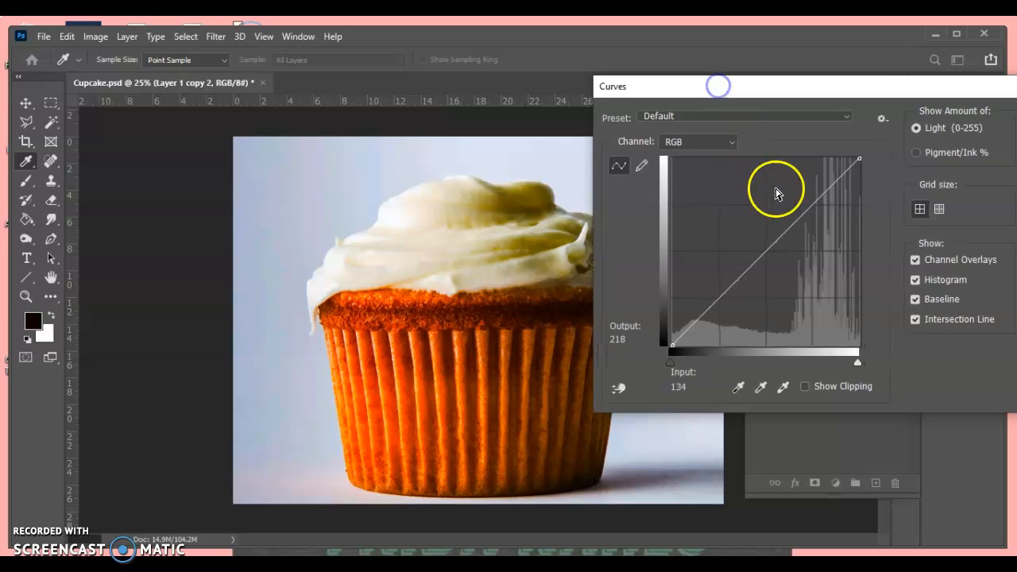
mouse_move(795, 215)
left_mouse_down()
mouse_move(809, 232)
mouse_move(797, 213)
mouse_move(812, 223)
left_mouse_up()
left_click_drag(778, 266, 728, 290)
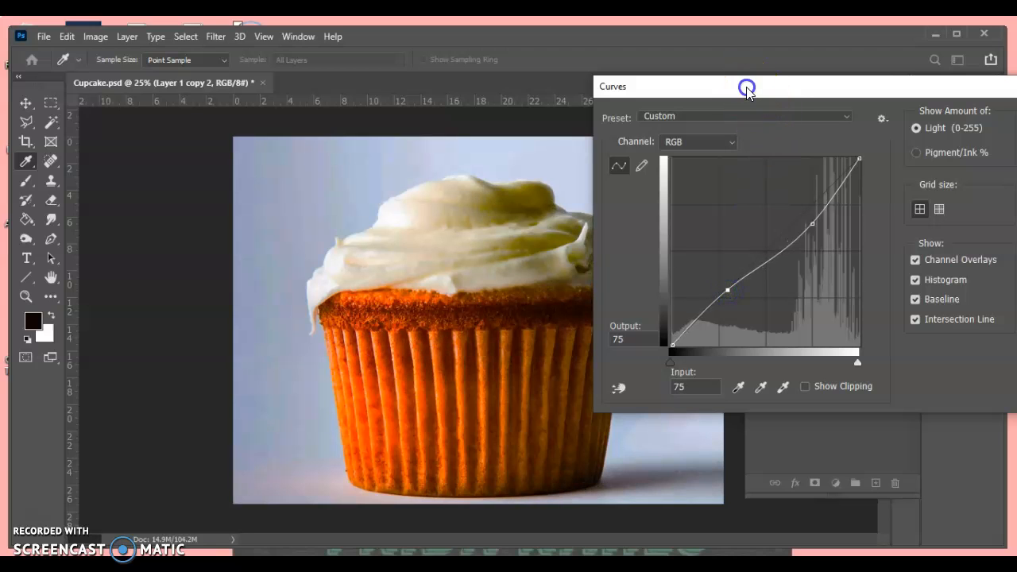
left_click_drag(750, 86, 564, 122)
left_click(875, 156)
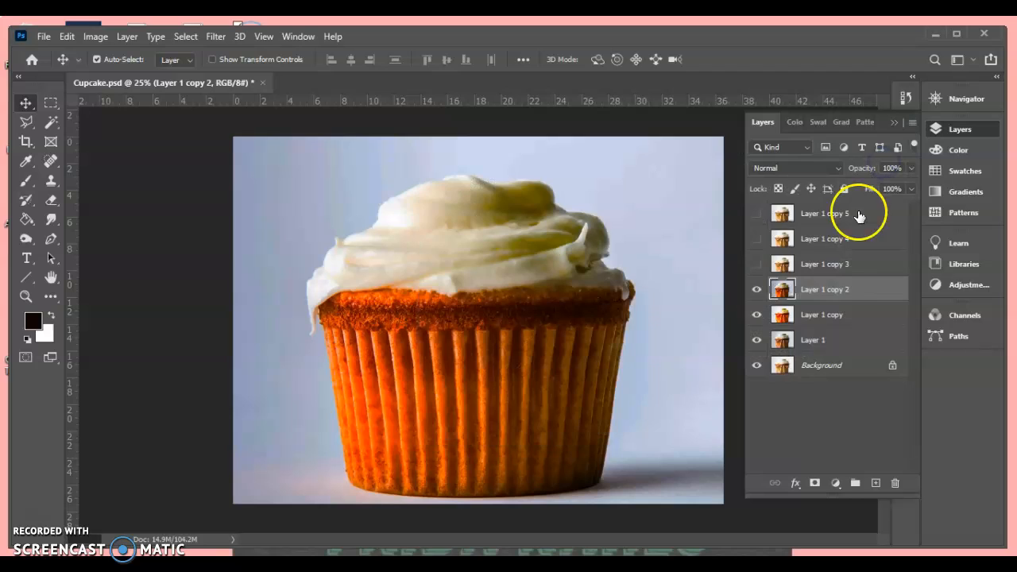
Step: Duplicate Layer 1 copy 3, then select the original Layer 1 copy 3 and make it visible
left_click(803, 265)
key("ctrl+j")
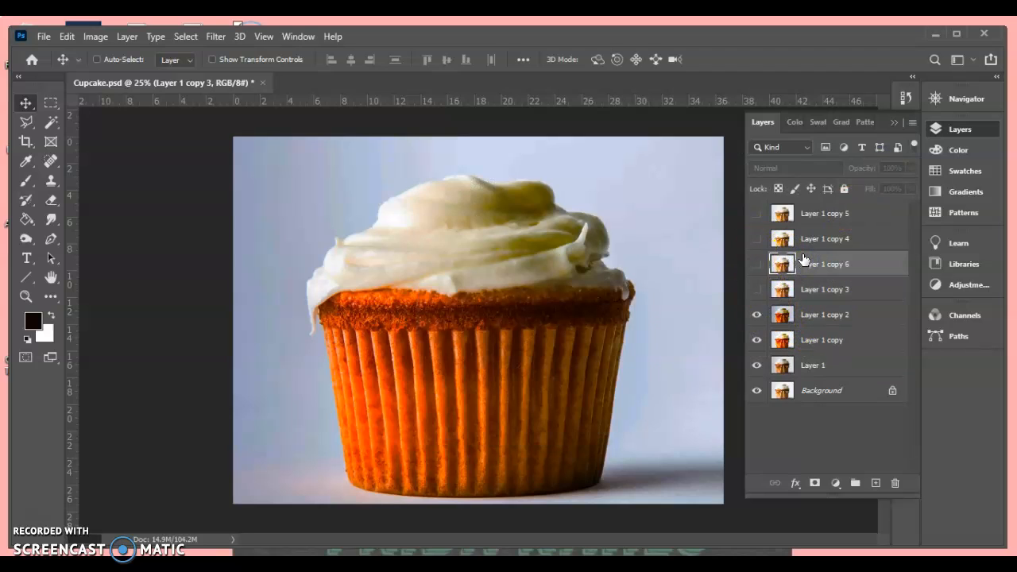
left_click(803, 289)
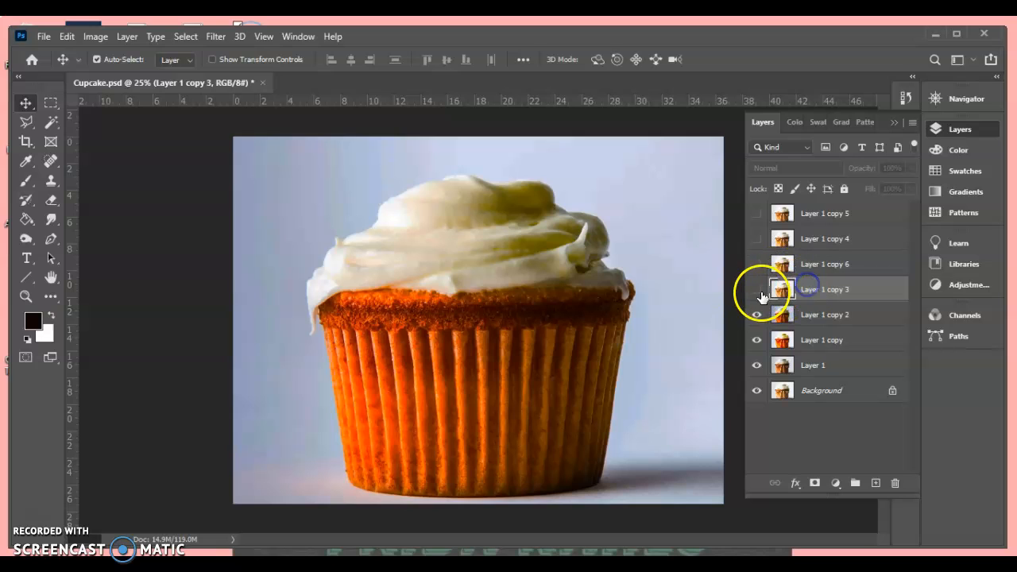
left_click(757, 289)
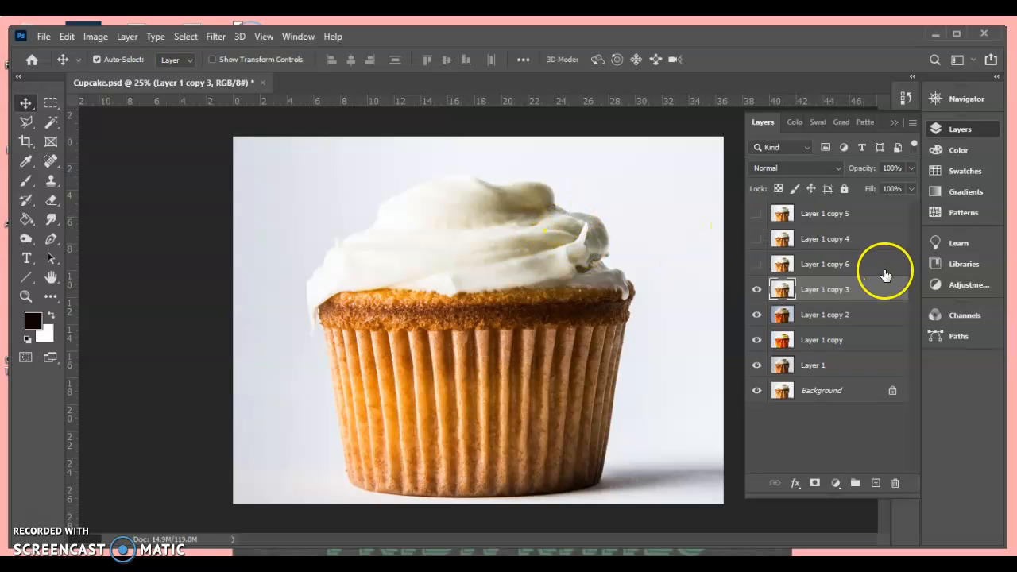
Step: Open the Filter Gallery for Layer 1 copy 3 with the whole cupcake in the preview
left_click(213, 36)
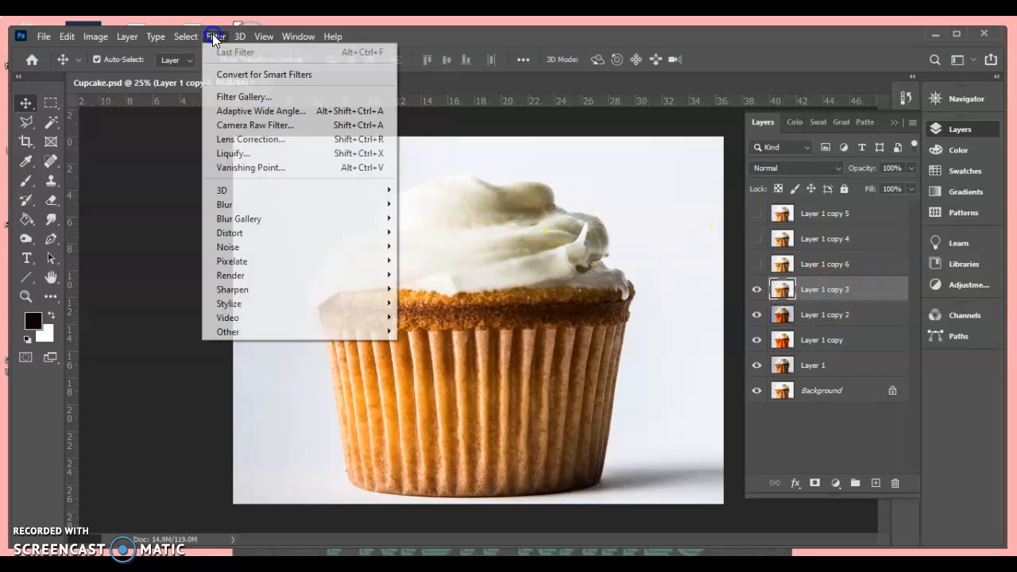
left_click(242, 97)
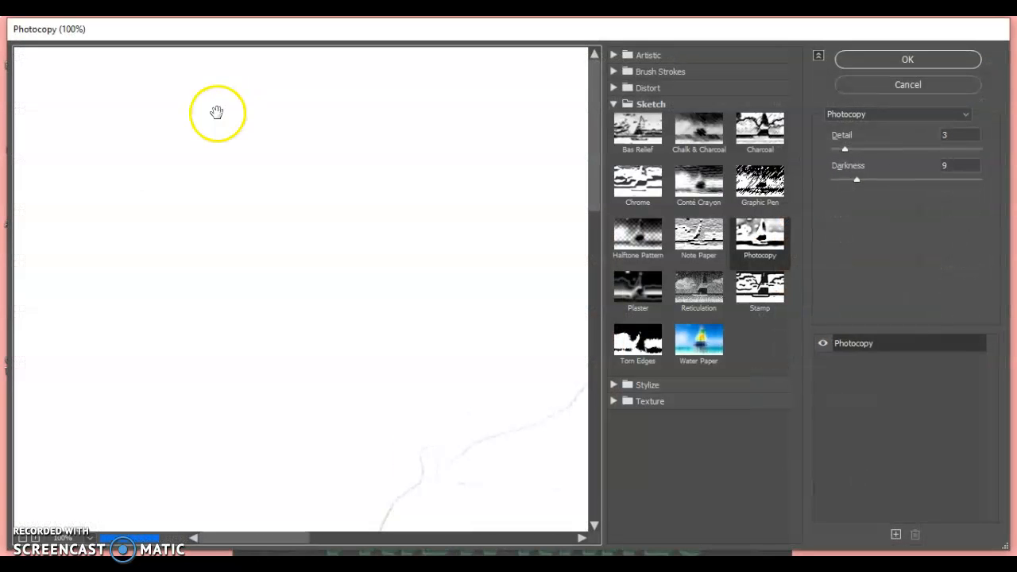
left_click(19, 538)
left_click(19, 539)
left_click(19, 539)
left_click_drag(312, 375, 382, 268)
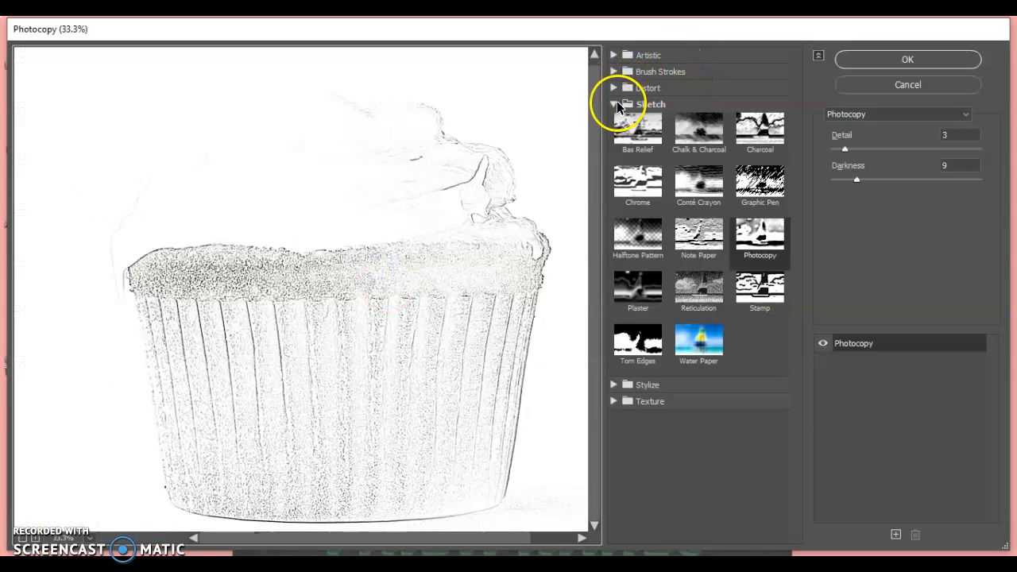
Step: Look through the Artistic and Brush Strokes filter sets and choose the Plastic Wrap filter
left_click(615, 106)
left_click(614, 55)
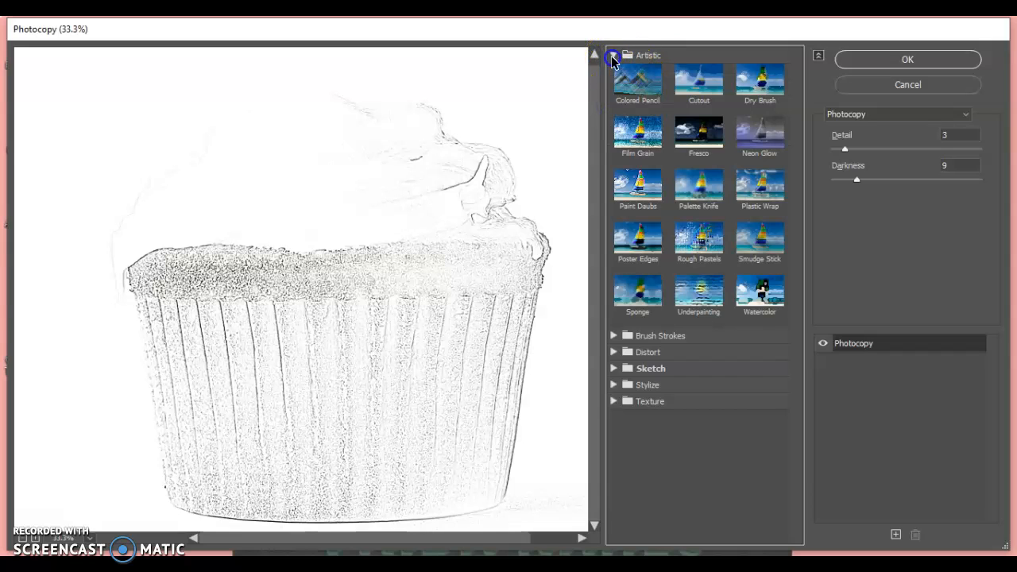
left_click(613, 57)
left_click(614, 72)
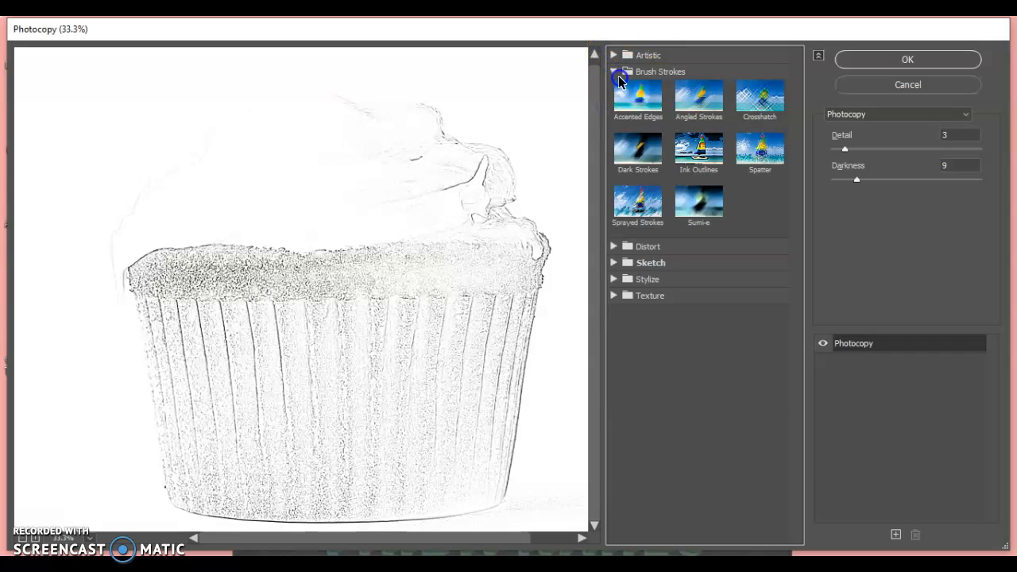
left_click(616, 73)
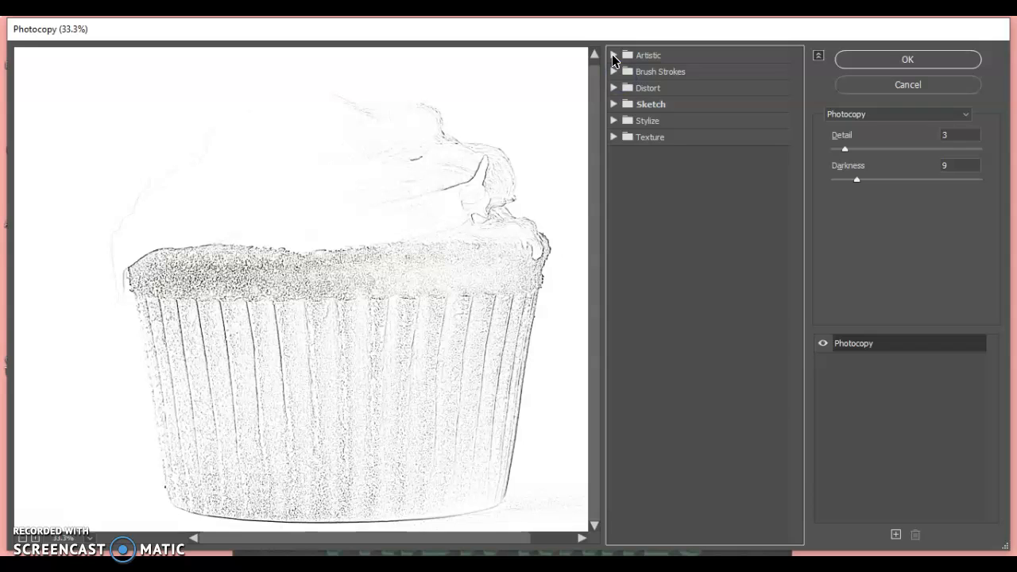
left_click(614, 56)
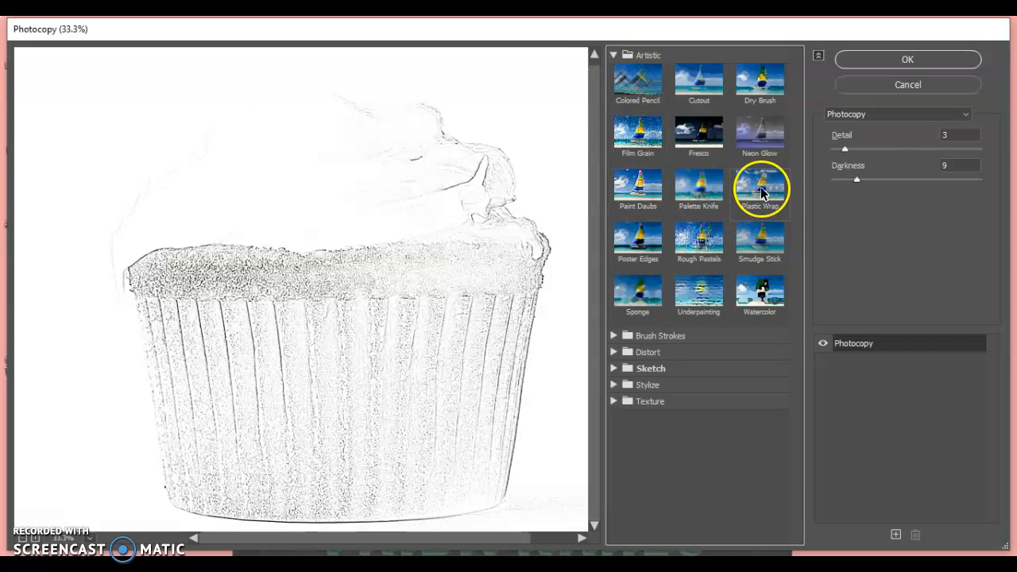
left_click(760, 189)
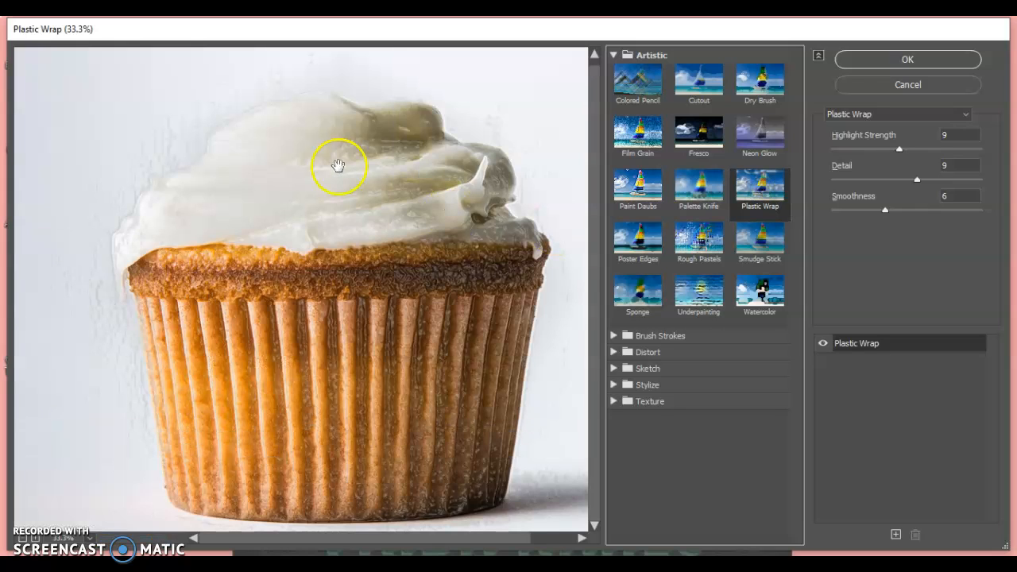
Step: Apply Plastic Wrap to Layer 1 copy 3 with highlight strength 15, detail 11 and smoothness 8
left_click(35, 538)
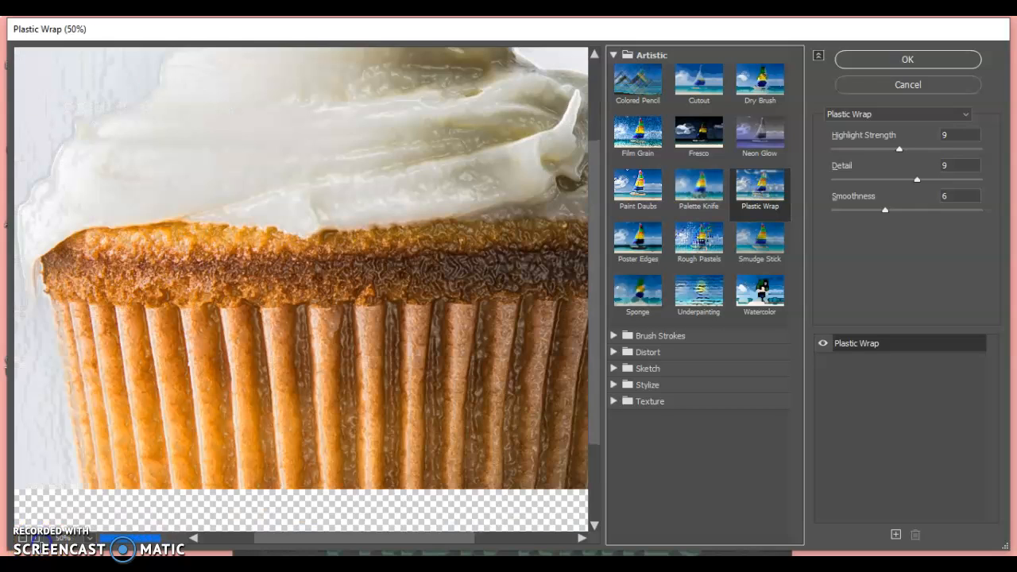
left_click(35, 539)
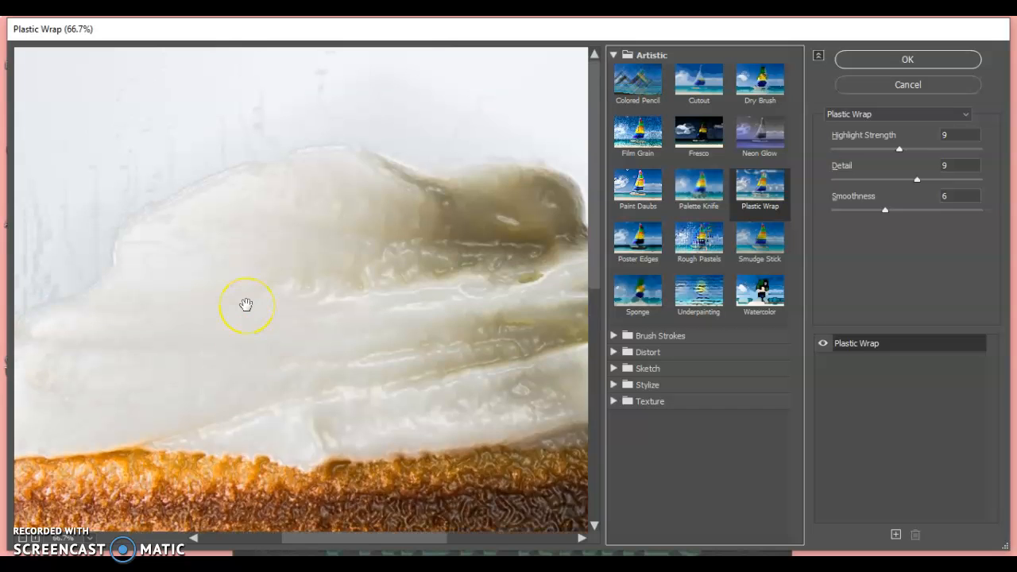
scroll(246, 304, "down", 5)
scroll(249, 305, "up", 5)
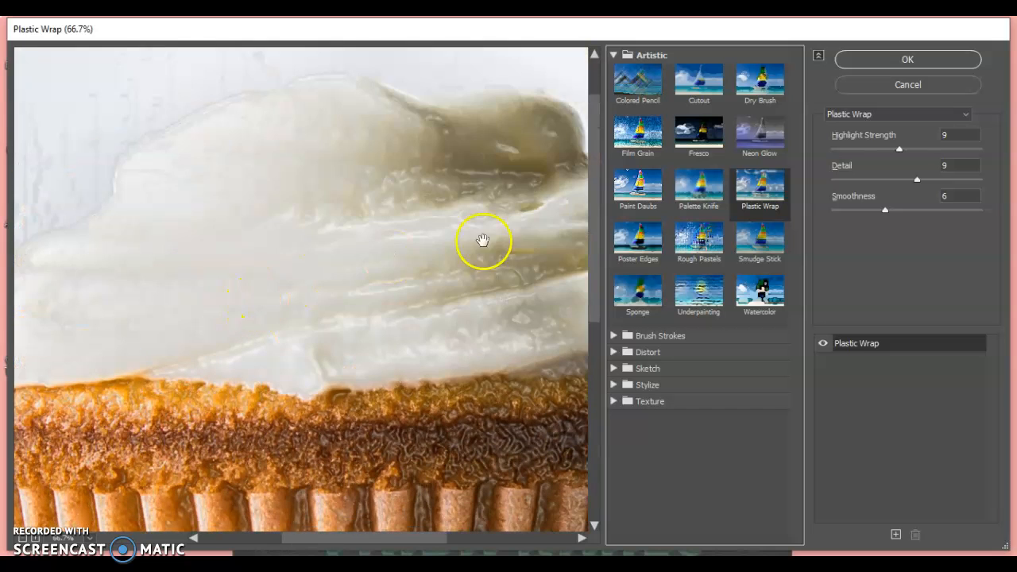
left_click_drag(909, 149, 932, 151)
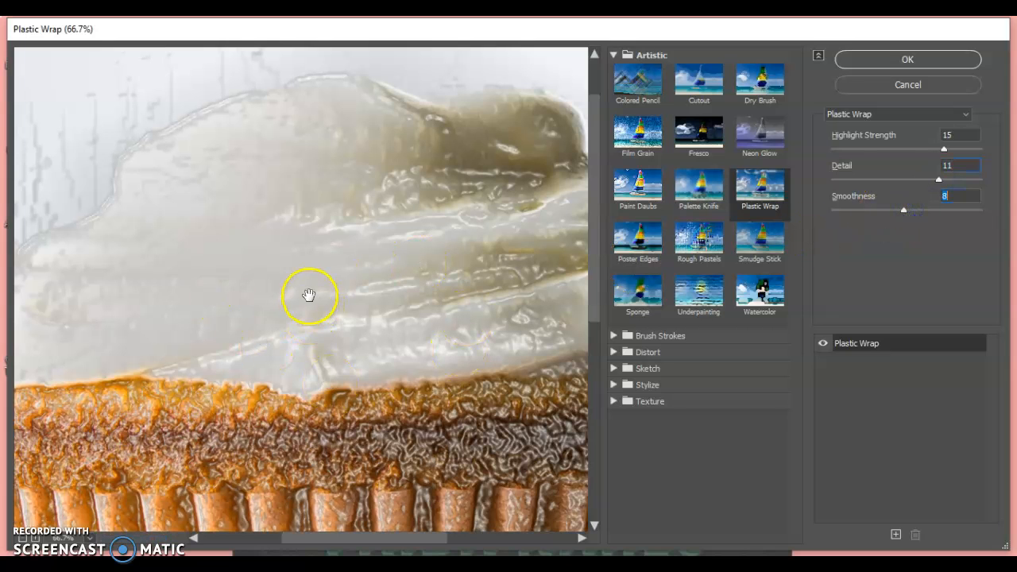
left_click(881, 59)
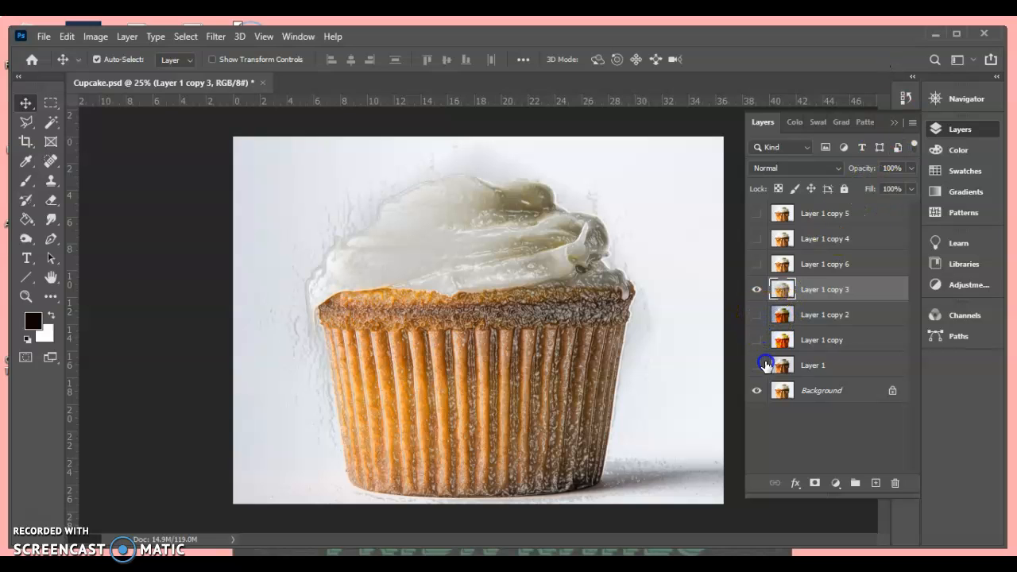
Step: Compare the Plastic Wrap effect with the Background photo by hiding and showing Layer 1 copy 3
left_click(759, 290)
left_click(758, 290)
left_click(758, 289)
left_click(759, 290)
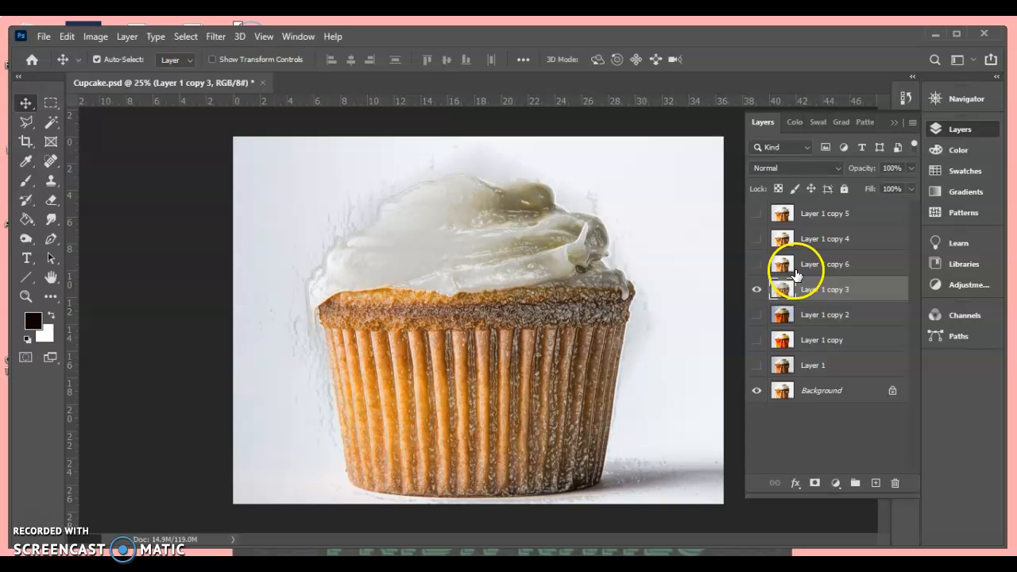
Step: Show Layer 1 copy 6 and choose the Artistic Paint Daubs filter for it in the Filter Gallery
left_click(787, 267)
left_click(755, 264)
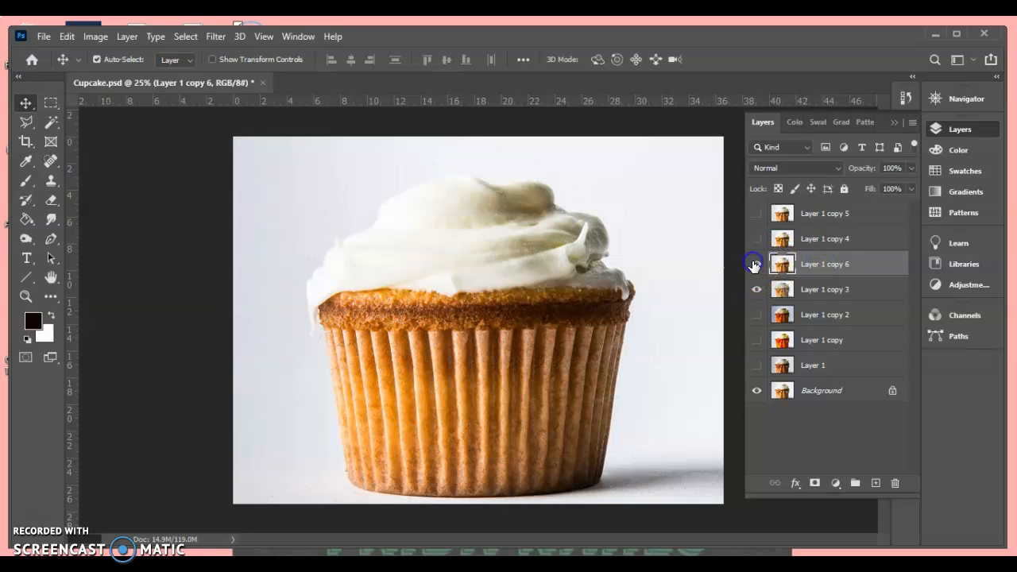
left_click(215, 37)
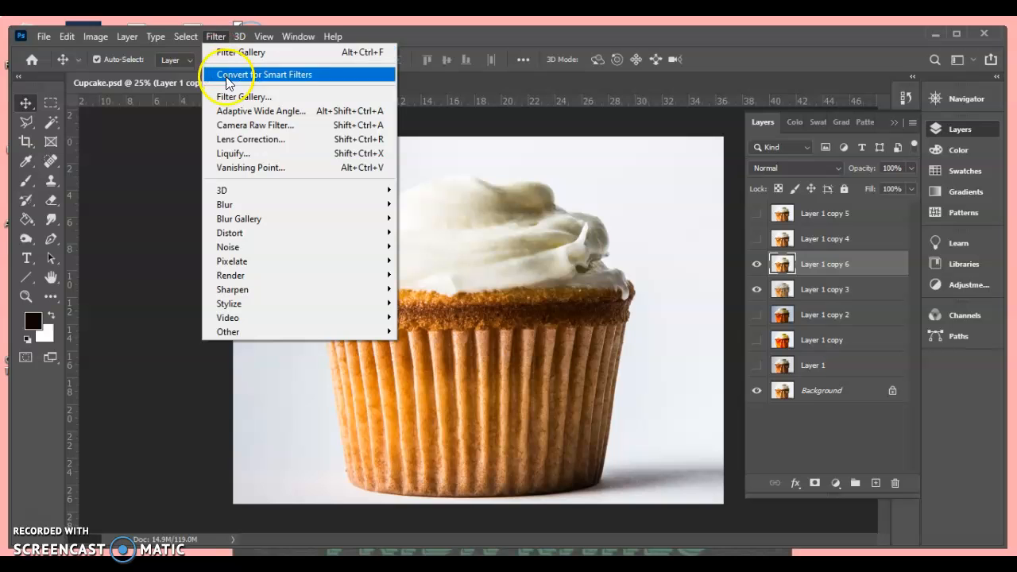
left_click(236, 98)
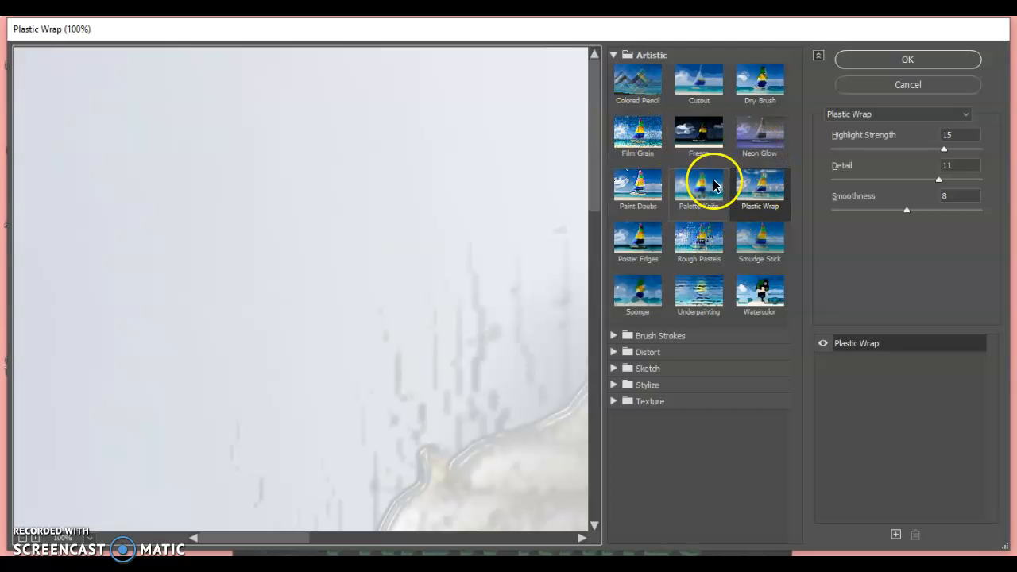
left_click(636, 197)
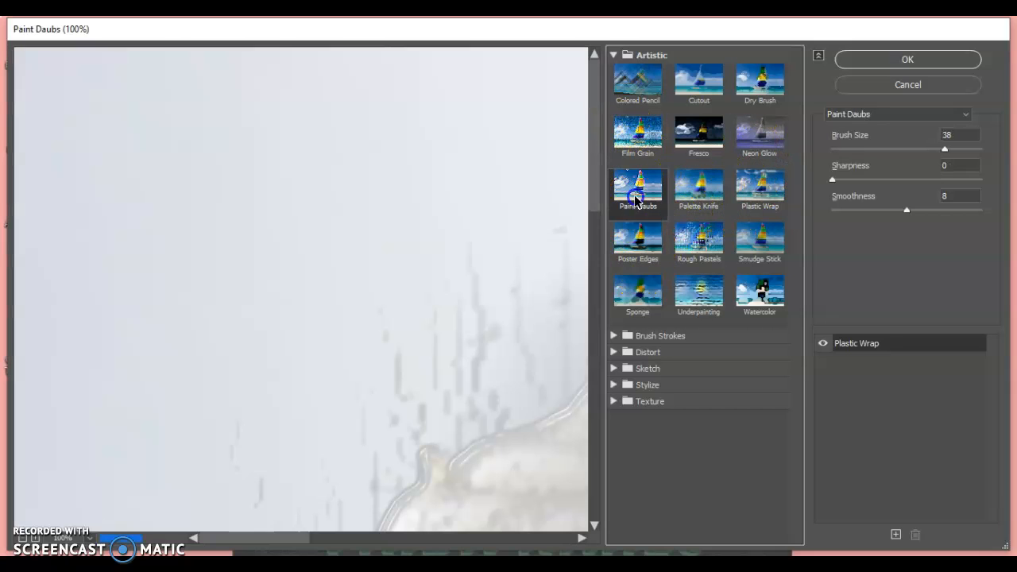
left_click(22, 540)
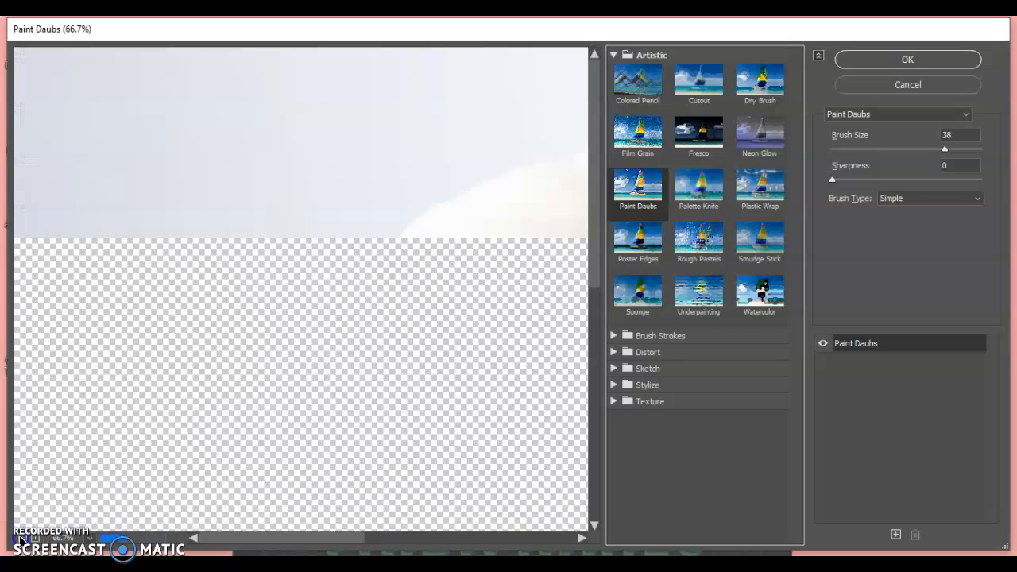
left_click(21, 540)
left_click(22, 540)
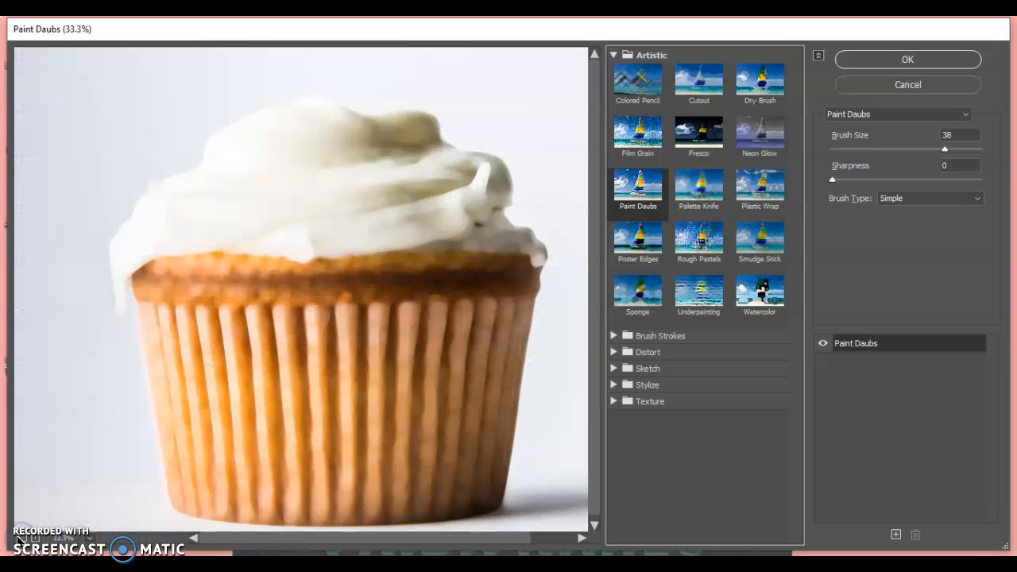
Step: Apply Paint Daubs to Layer 1 copy 6 with brush size 23, sharpness 13 and the Simple brush type
left_click_drag(946, 150, 936, 153)
left_click_drag(857, 179, 977, 176)
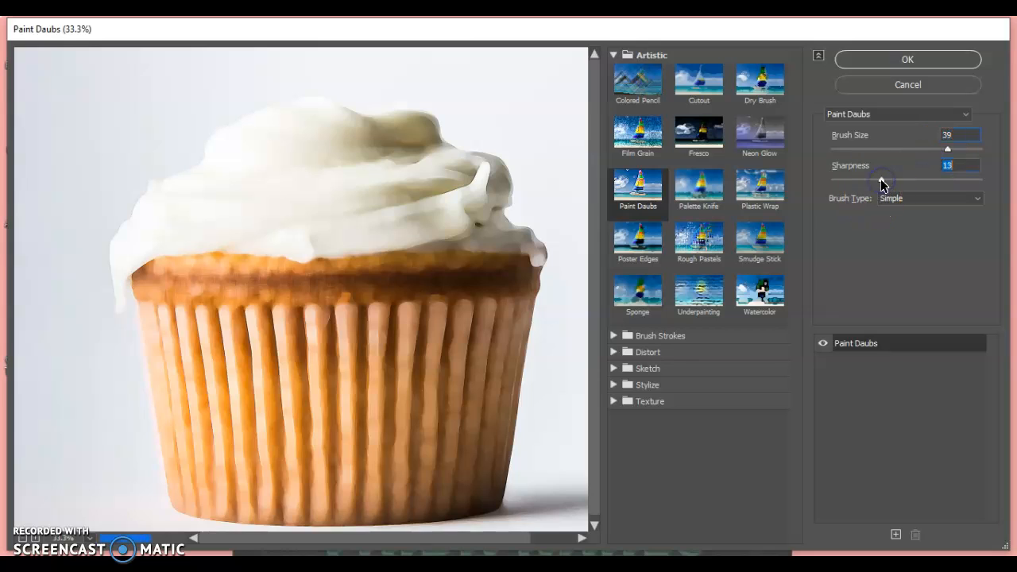
left_click(889, 152)
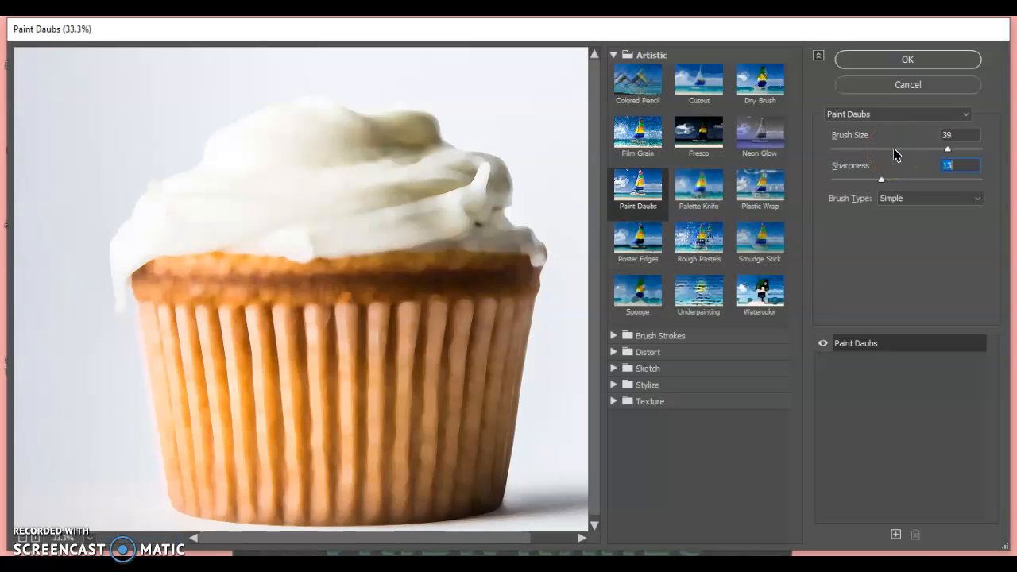
left_click_drag(946, 150, 896, 160)
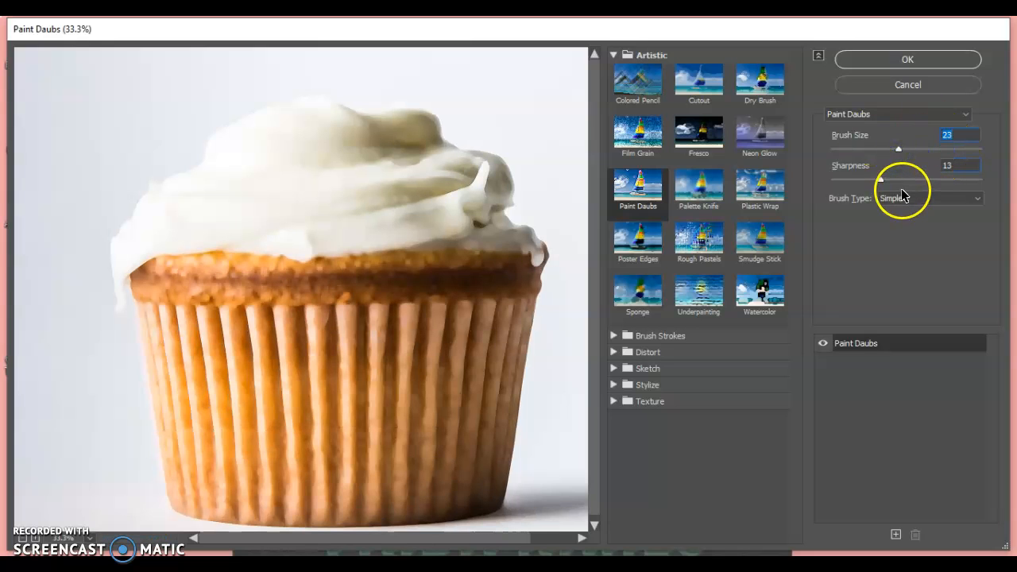
left_click(942, 60)
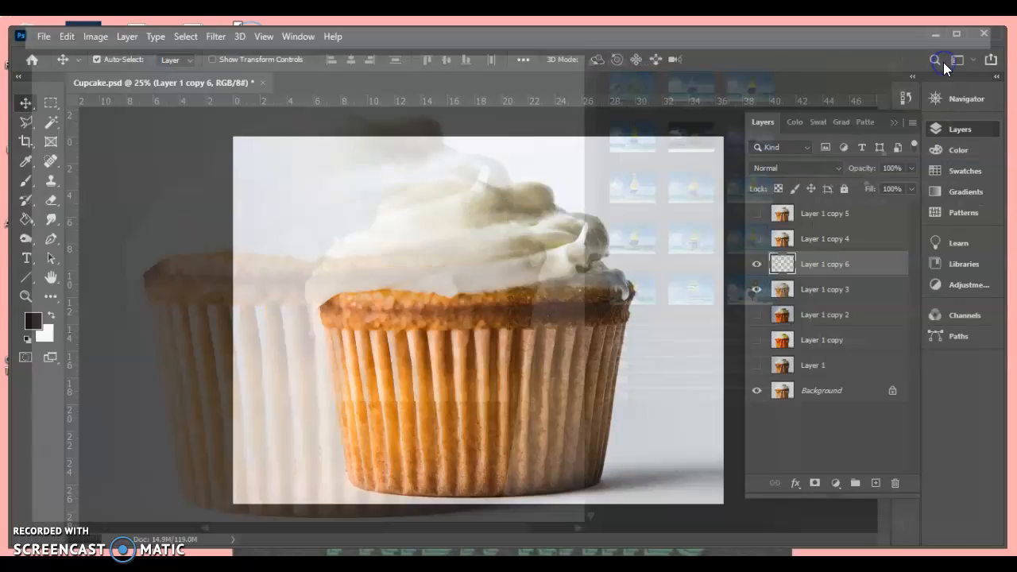
Step: Show Layer 1 copy 4 and choose the Artistic Watercolor filter for it in the Filter Gallery
left_click(757, 239)
left_click(806, 240)
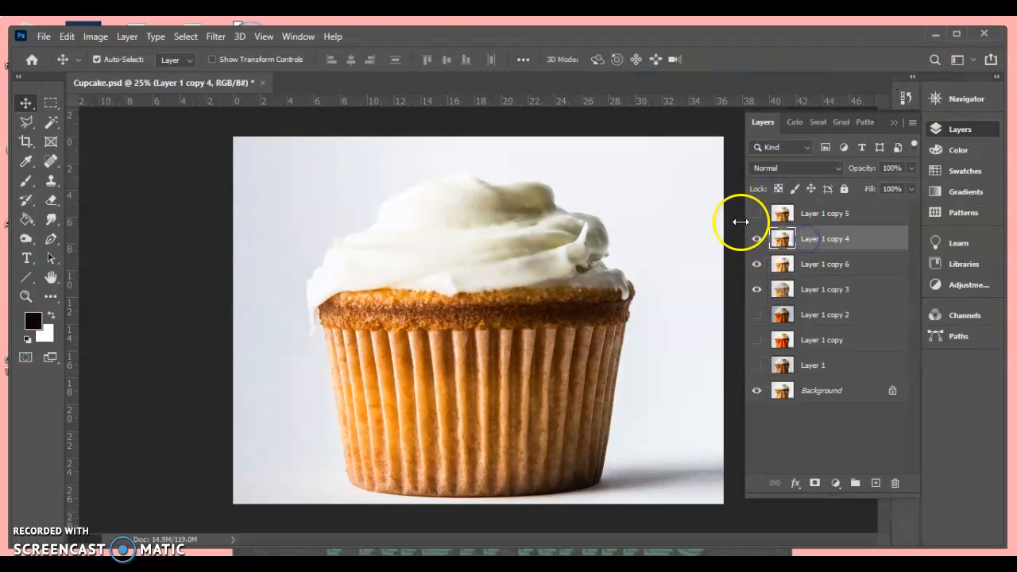
left_click(217, 36)
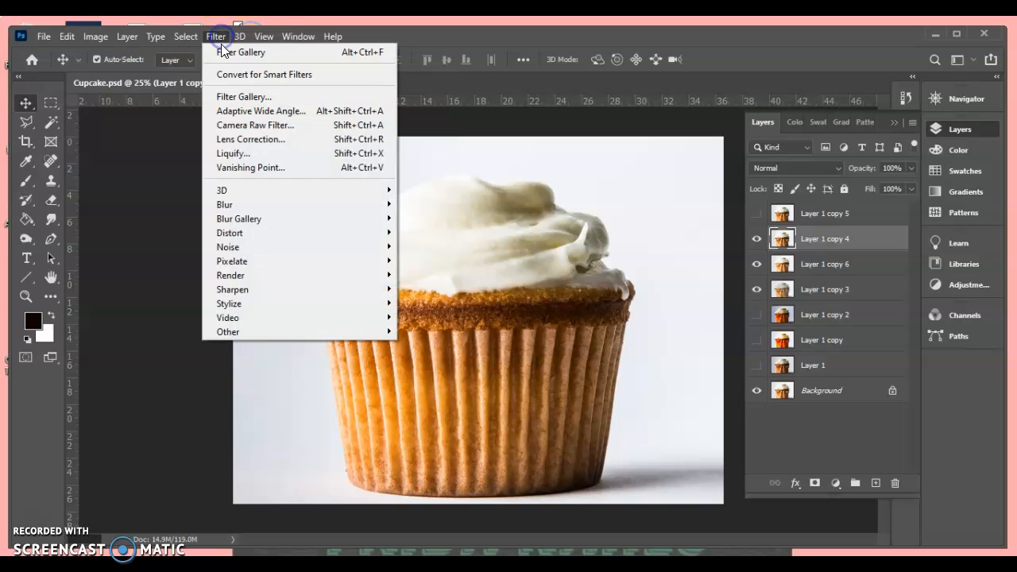
left_click(229, 98)
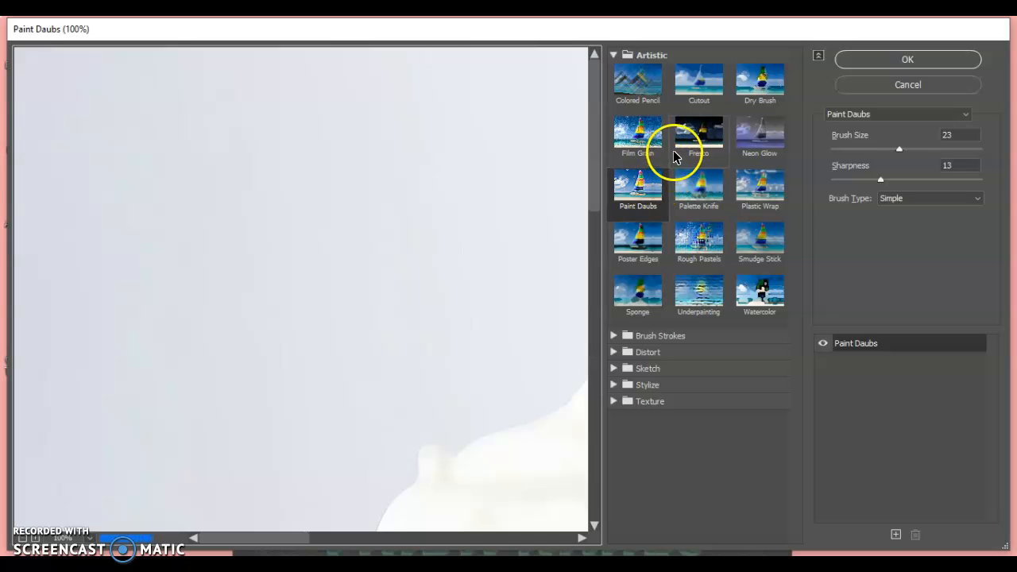
left_click(763, 288)
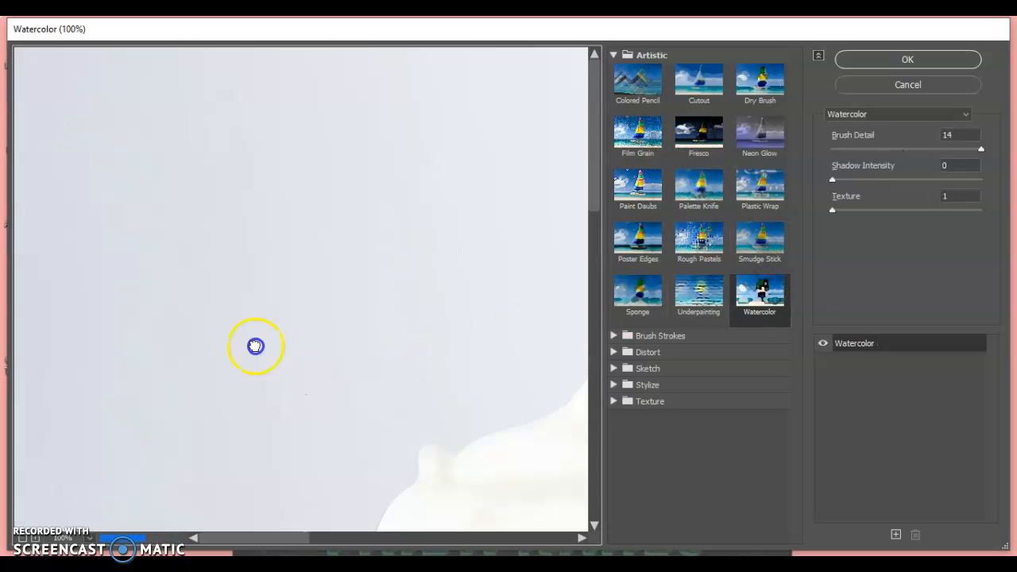
Step: Apply Watercolor to Layer 1 copy 4 with brush detail 14, shadow intensity 2 and texture 3
left_click_drag(255, 346, 118, 245)
left_click_drag(381, 414, 251, 231)
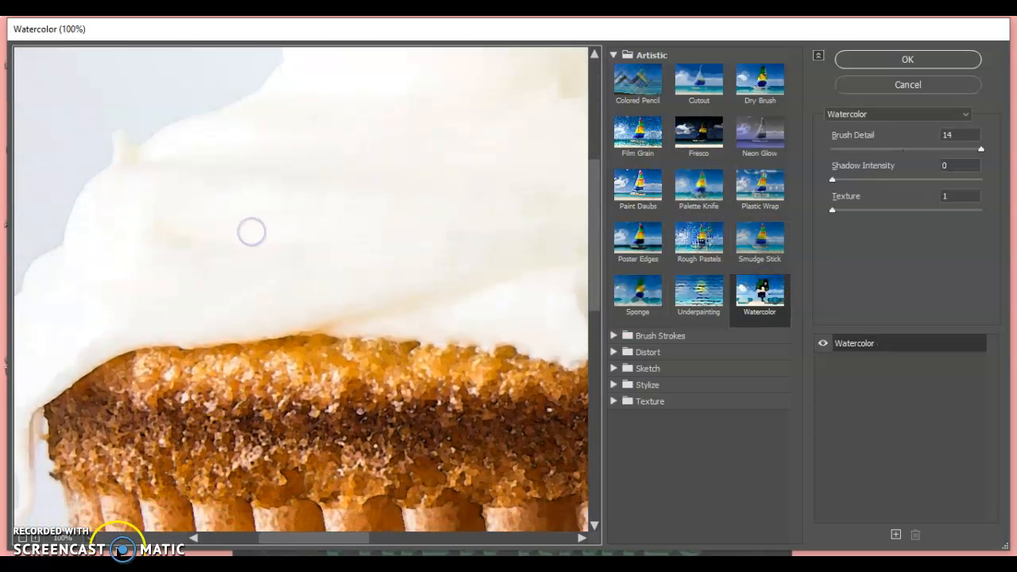
left_click(22, 539)
left_click(22, 540)
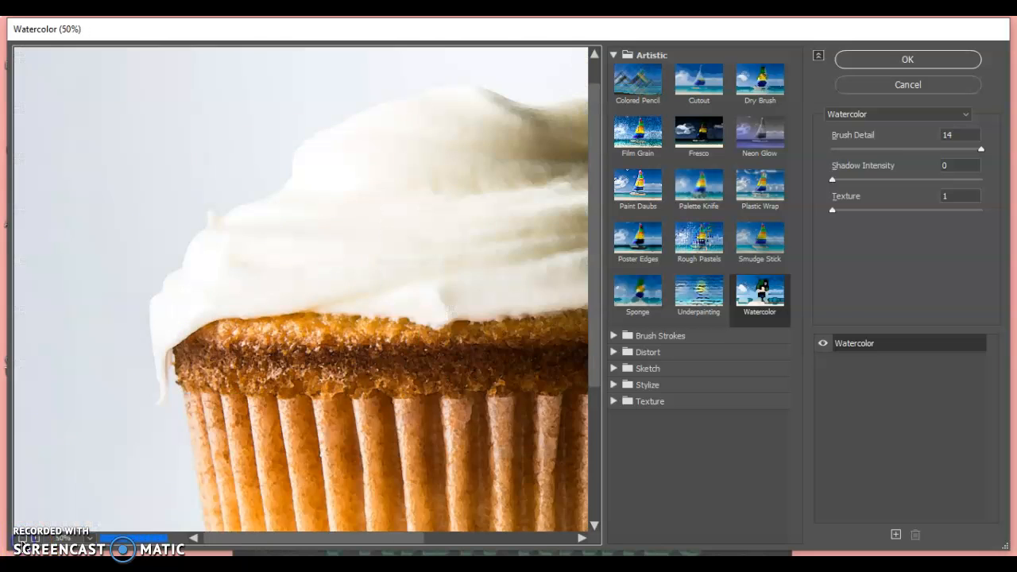
left_click(22, 540)
left_click_drag(316, 406, 300, 385)
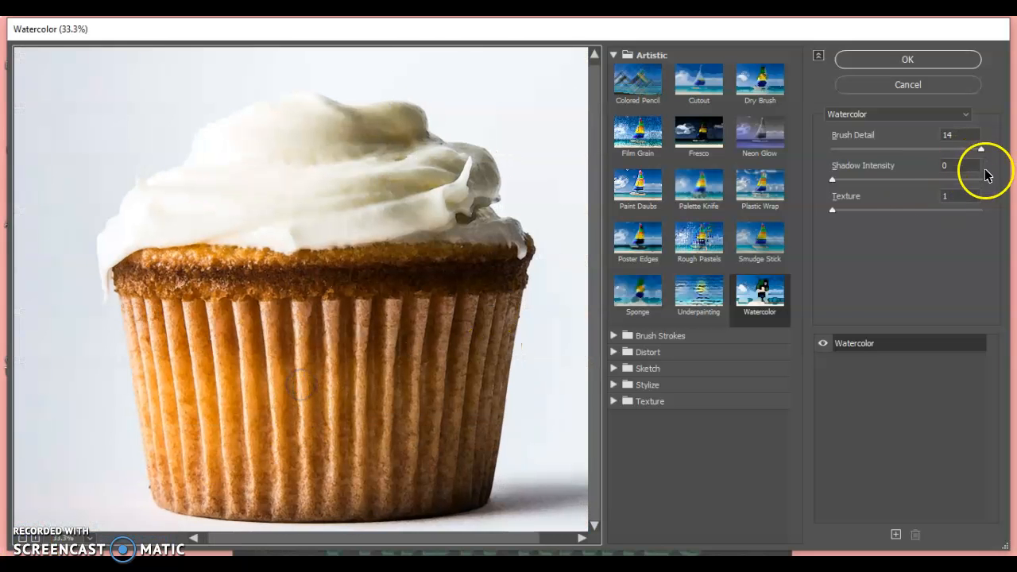
left_click_drag(833, 180, 869, 181)
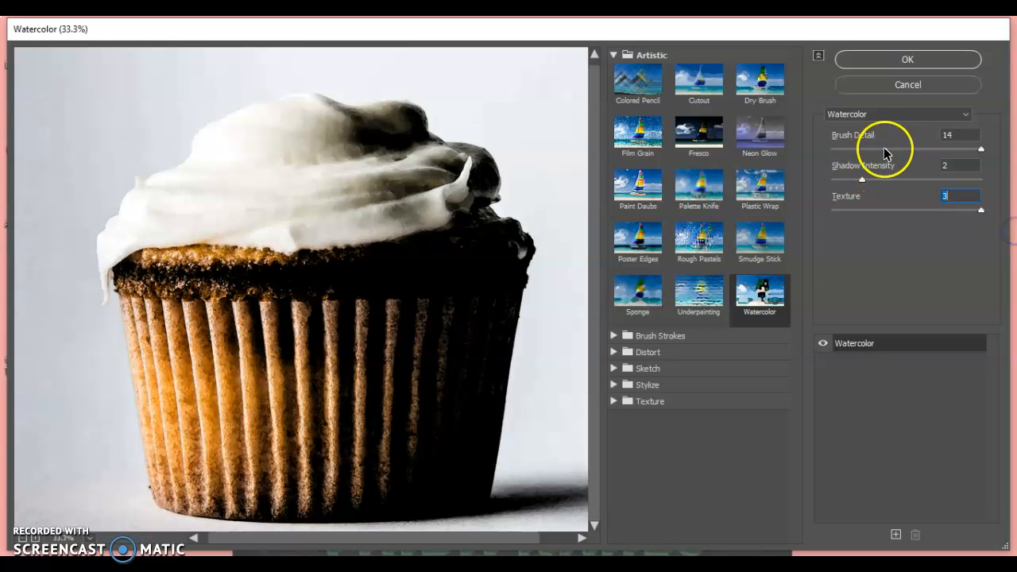
left_click(866, 150)
left_click_drag(904, 159, 979, 162)
left_click(906, 61)
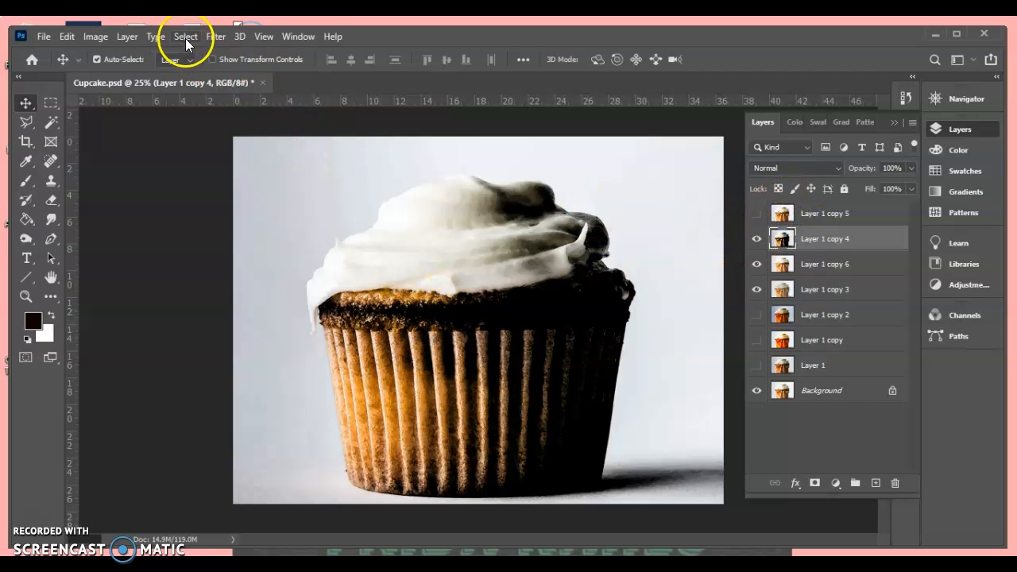
Step: Strongly increase the color saturation of Layer 1 copy 4 with a Vibrance adjustment
left_click(94, 36)
mouse_move(102, 74)
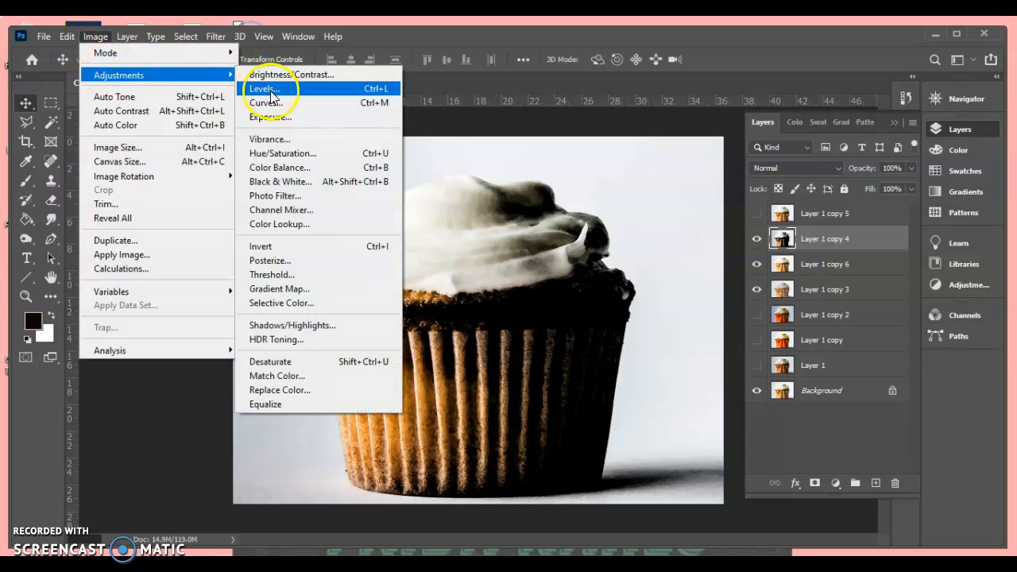
left_click(270, 139)
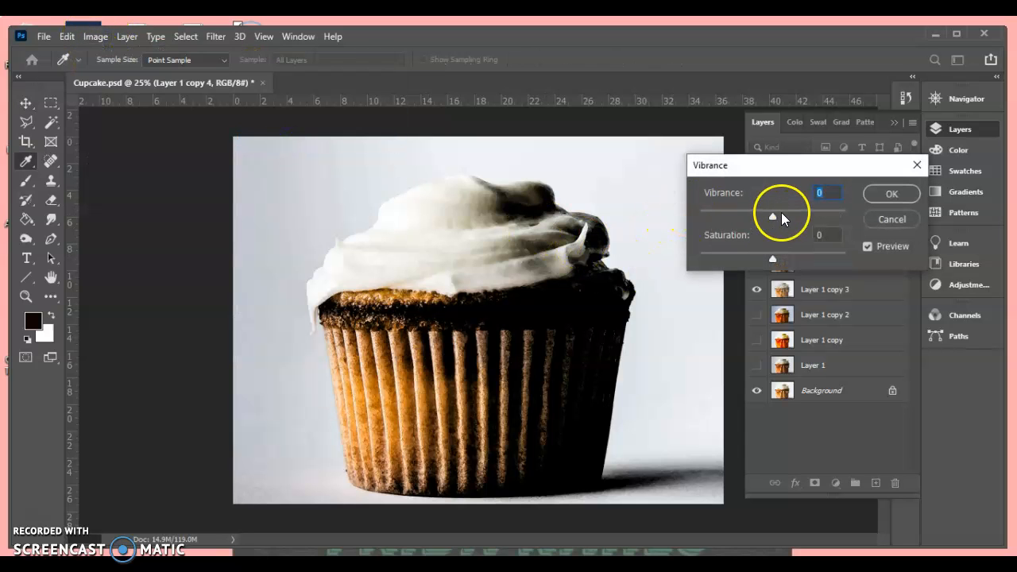
left_click_drag(773, 259, 847, 256)
left_click(891, 194)
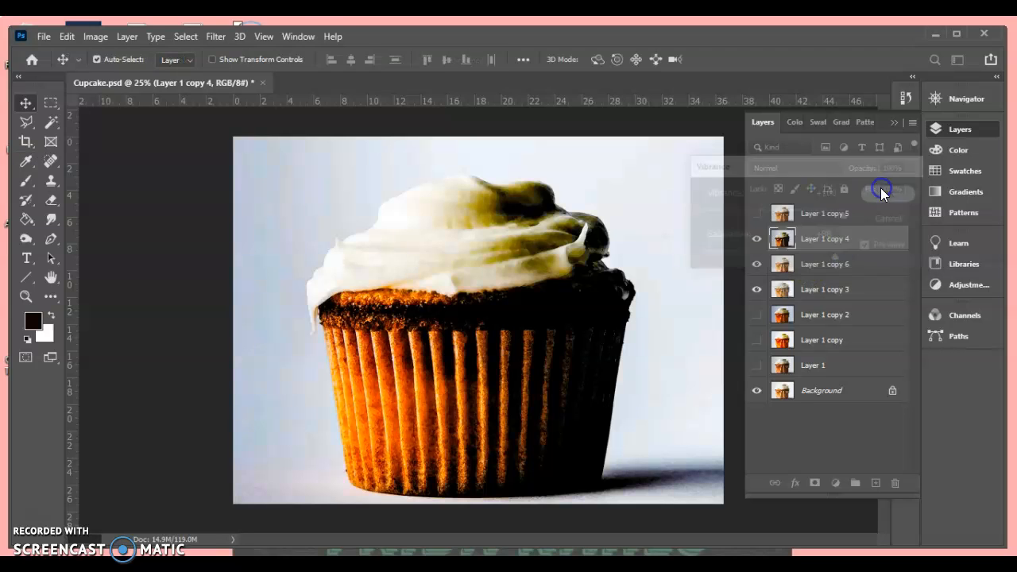
Step: Apply the Plastic Wrap filter to Layer 1 copy 4 with highlight strength 12, detail 7 and smoothness 4
left_click(225, 37)
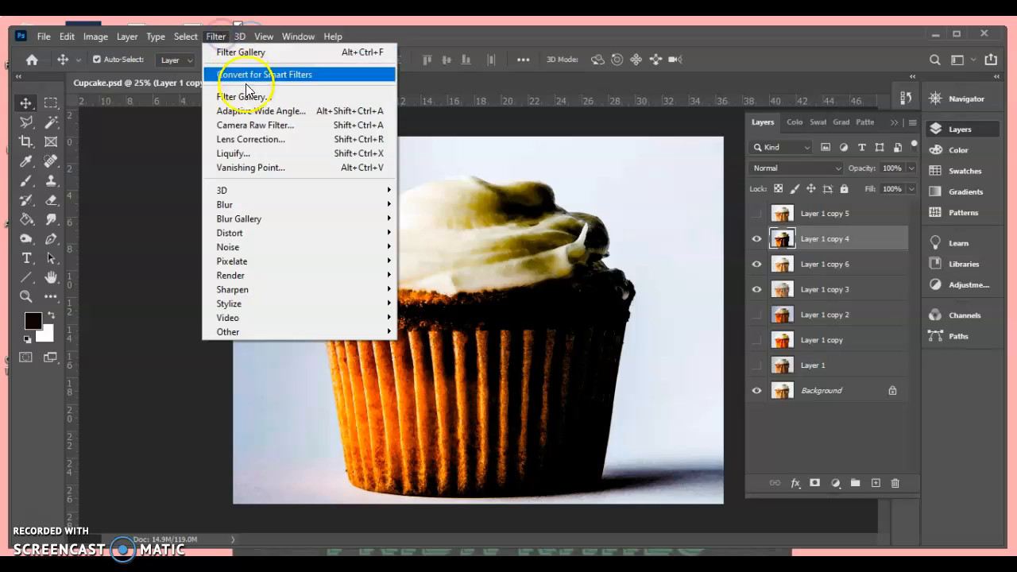
left_click(229, 96)
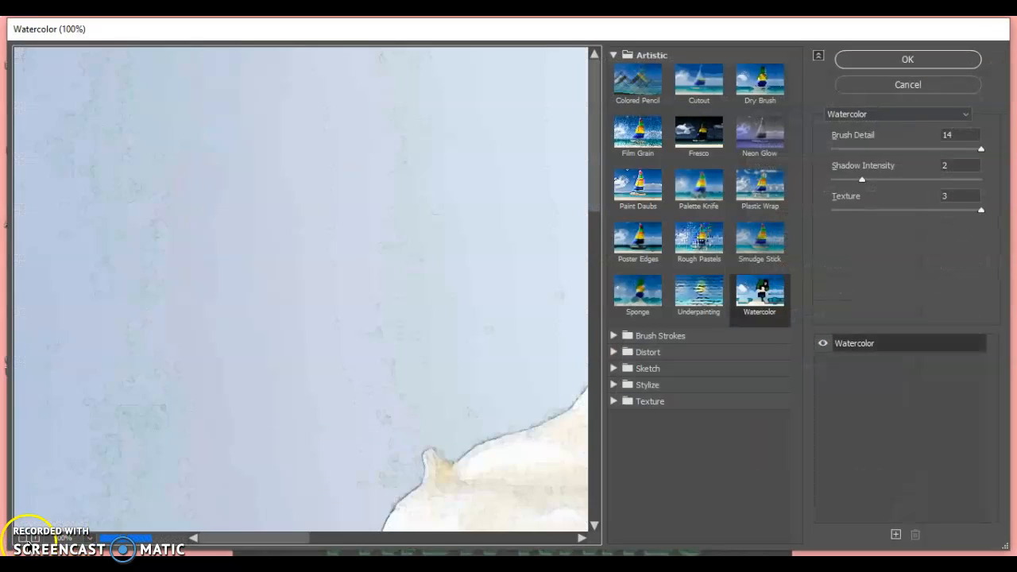
left_click(23, 538)
left_click(23, 538)
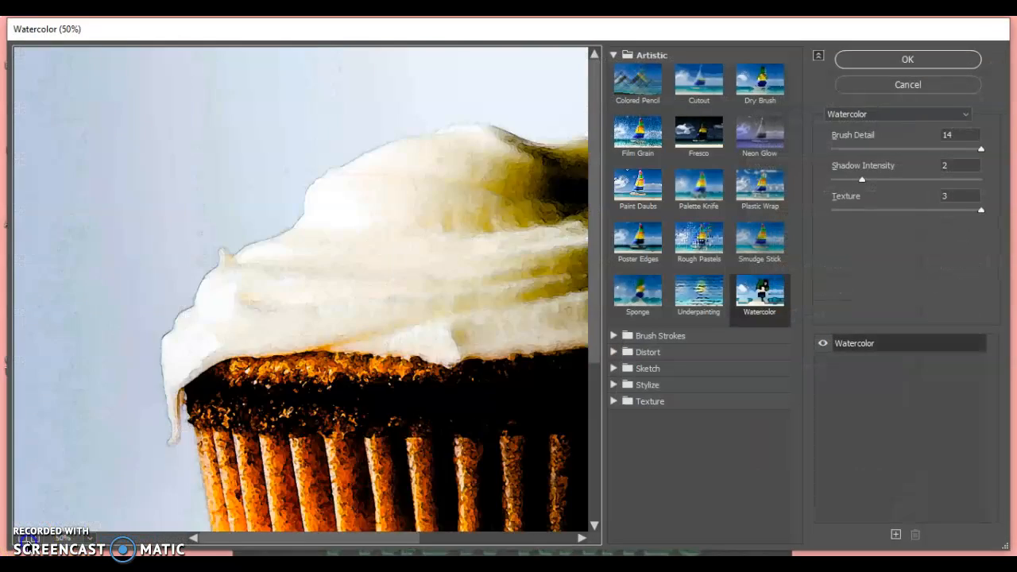
left_click(23, 538)
left_click(765, 186)
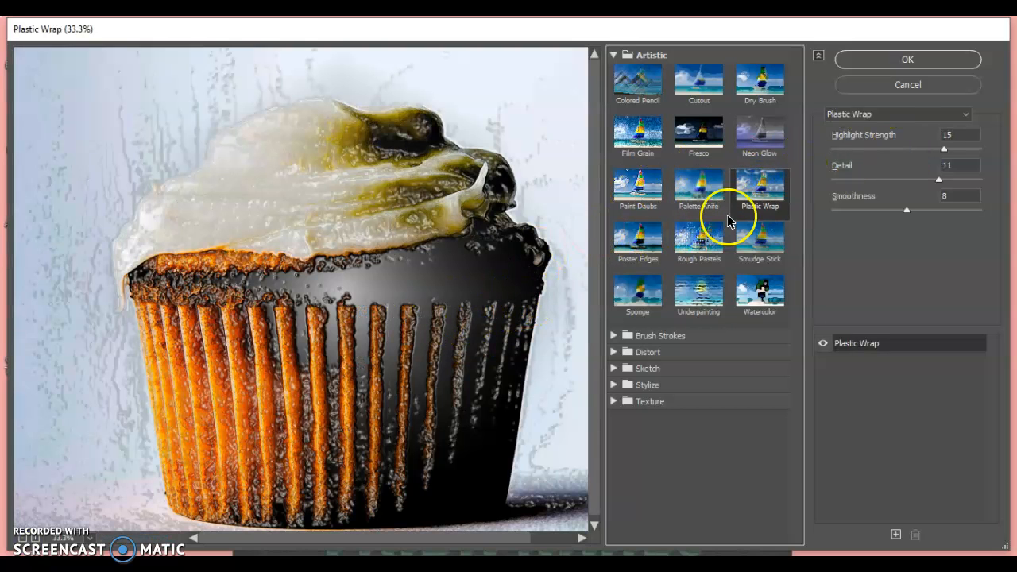
left_click_drag(945, 149, 865, 225)
left_click(860, 54)
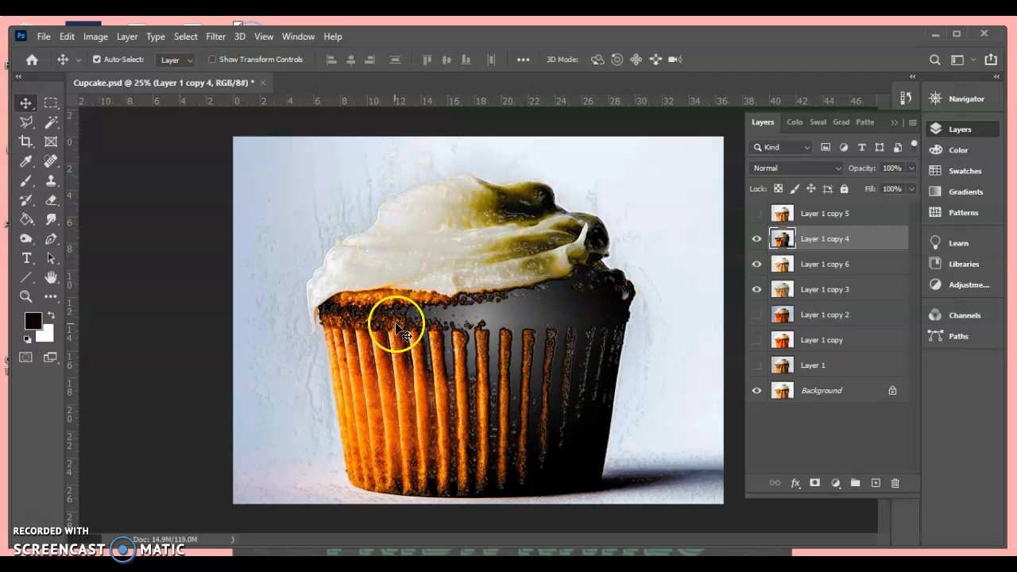
Step: Delete the gray shiny areas below the frosting on Layer 1 copy 4 using Magic Wand selections
left_click(51, 121)
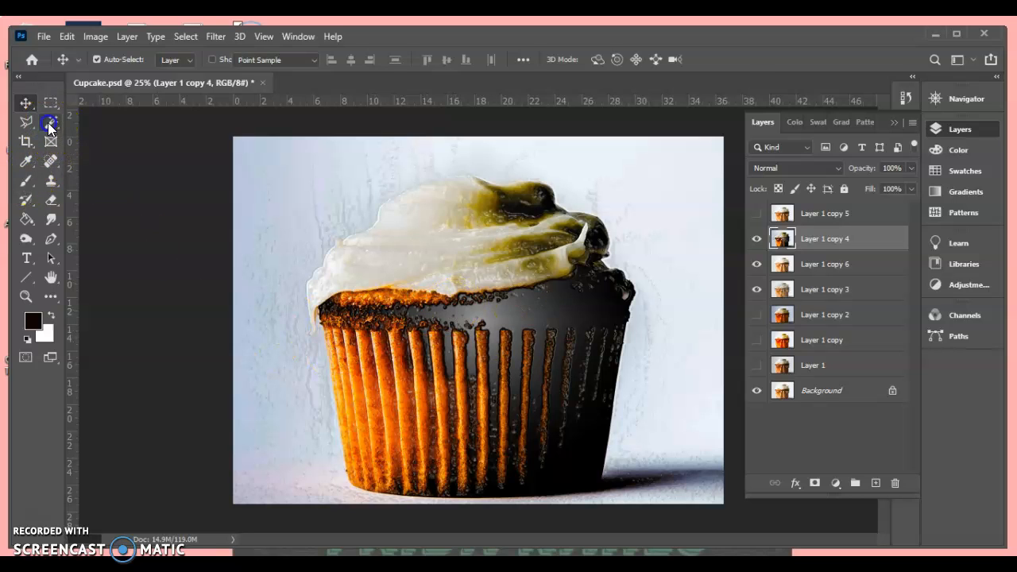
left_click(544, 306)
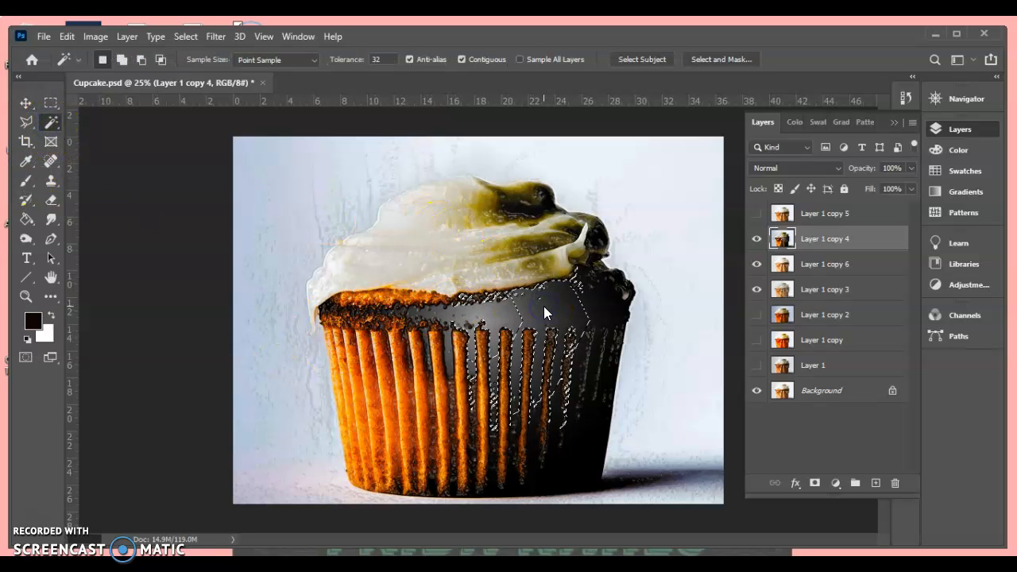
key("Delete")
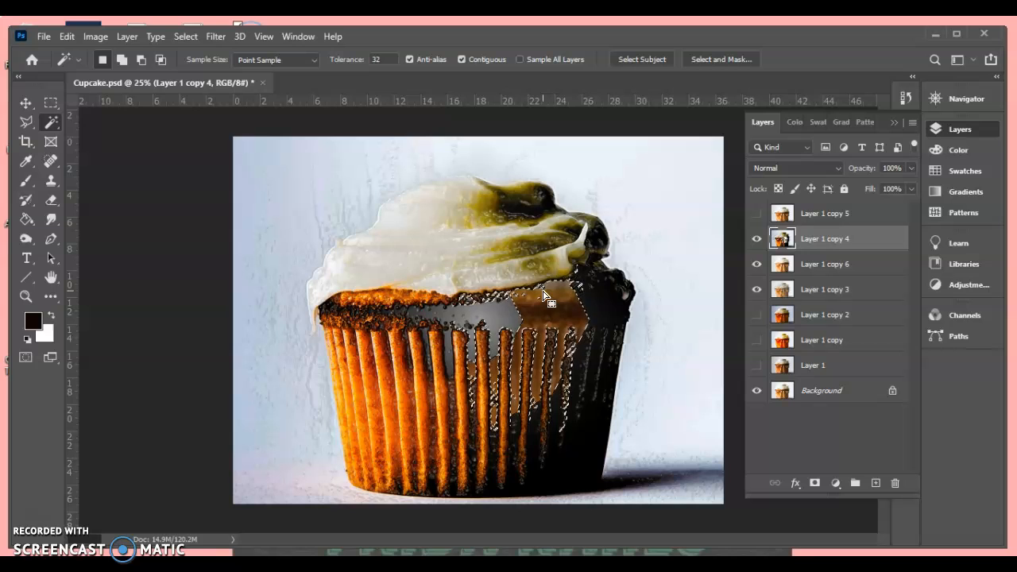
left_click(466, 322)
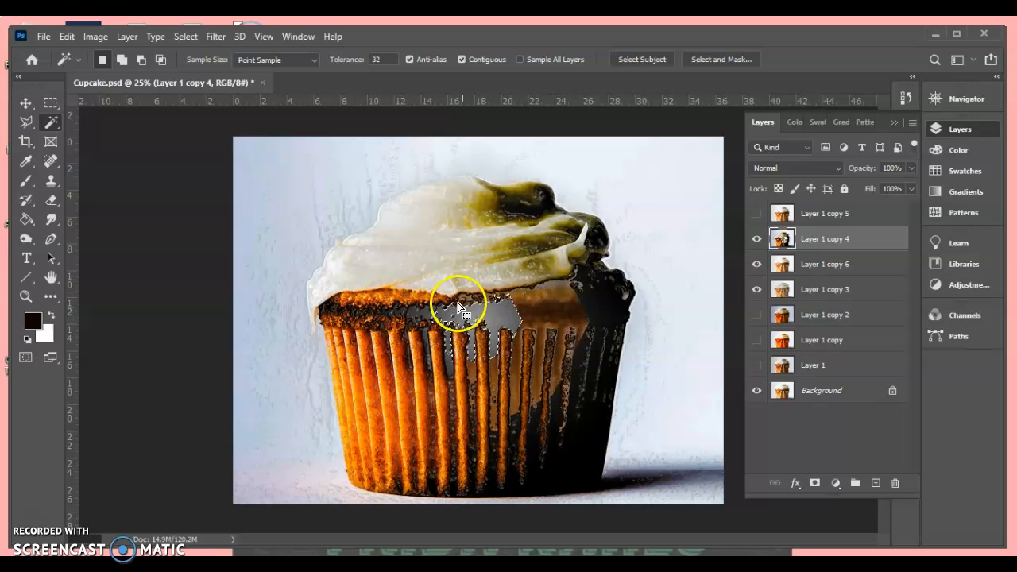
key("Delete")
left_click(431, 314)
key("Delete")
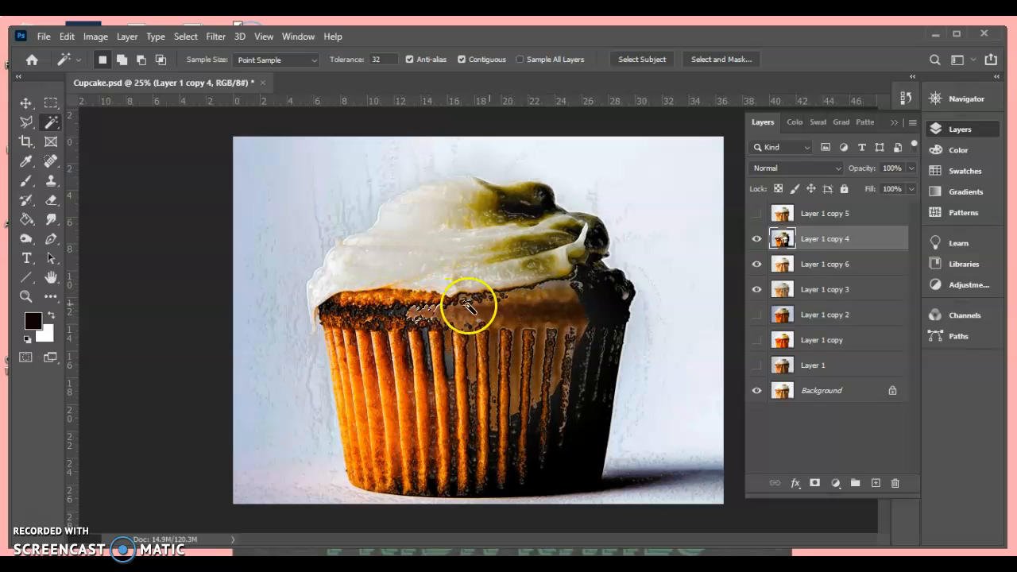
Step: Select the black shaded side of the cupcake with the Magic Wand, cut it and paste it in place on a new layer
left_click(598, 304)
key("ctrl+d")
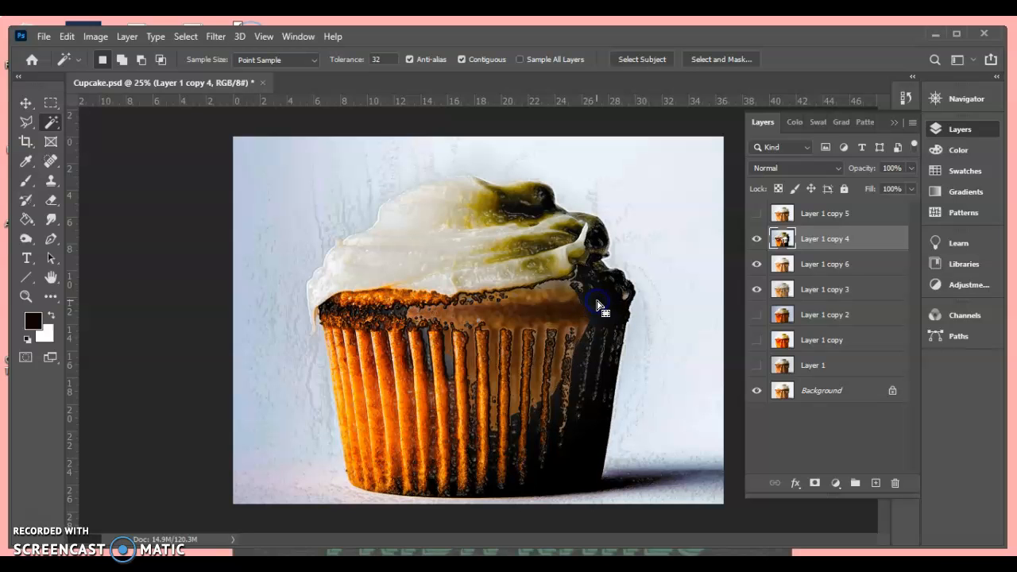
left_click(598, 304)
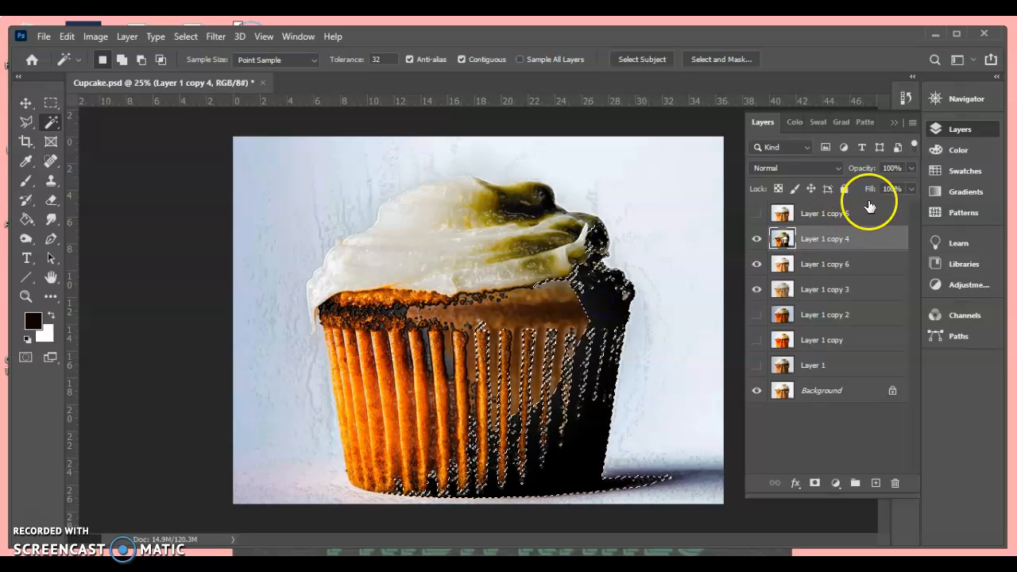
left_click(68, 36)
left_click(110, 110)
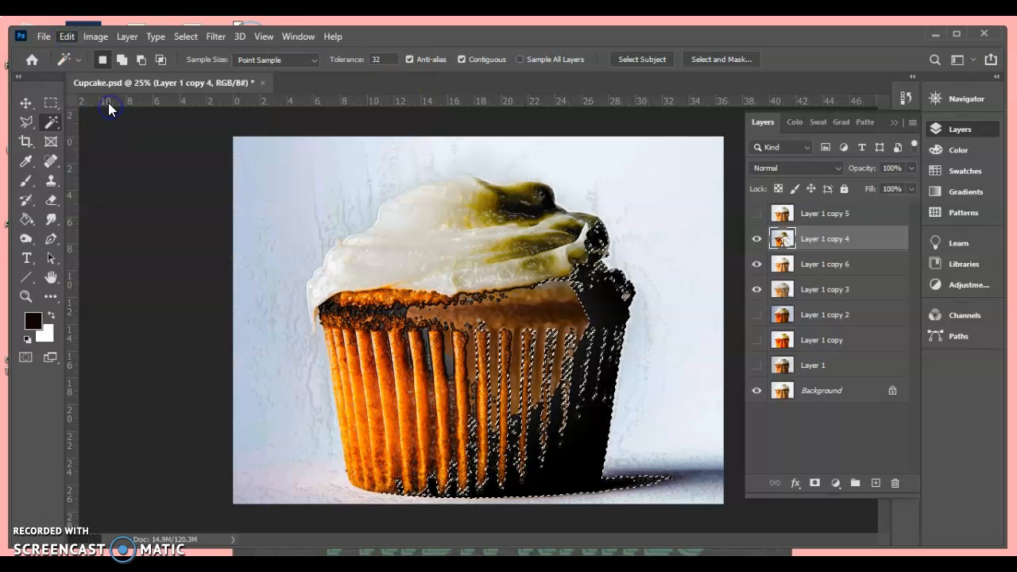
left_click(70, 36)
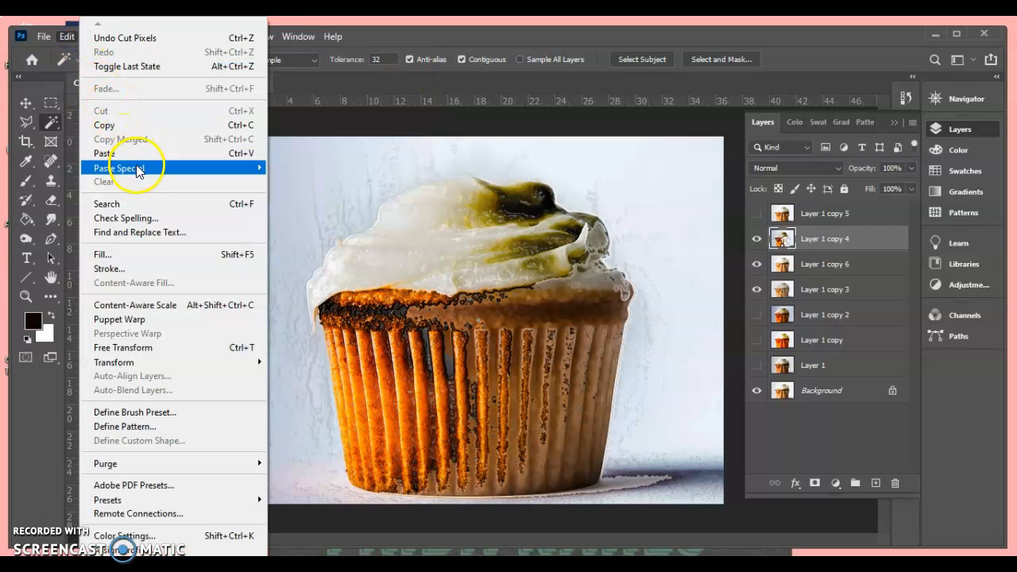
mouse_move(135, 168)
left_click(307, 182)
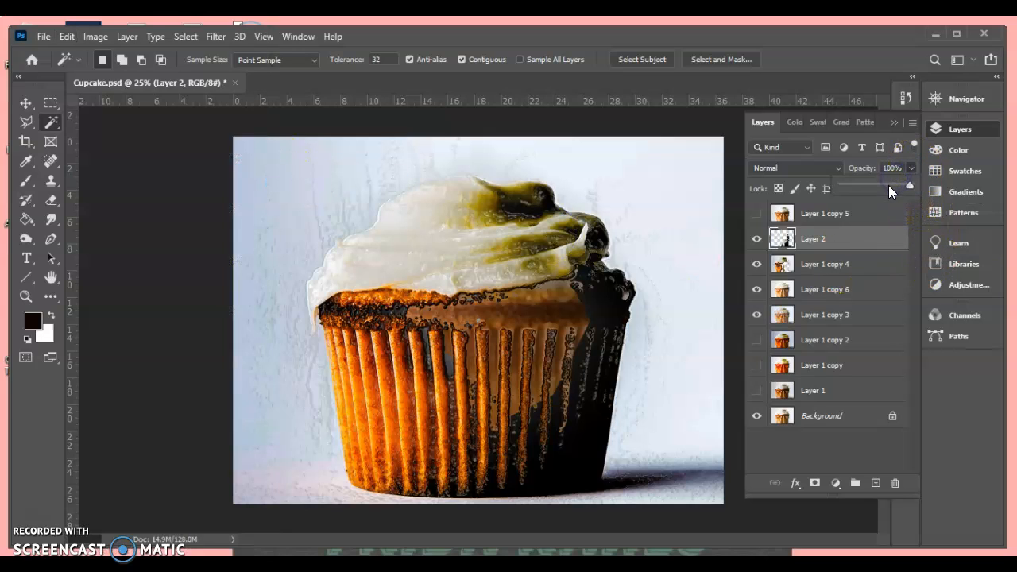
Step: Set the pasted shadow layer's opacity to 60% and merge it with Layer 1 copy 4 and Layer 1 copy 6
left_click(890, 186)
left_click_drag(888, 187, 882, 187)
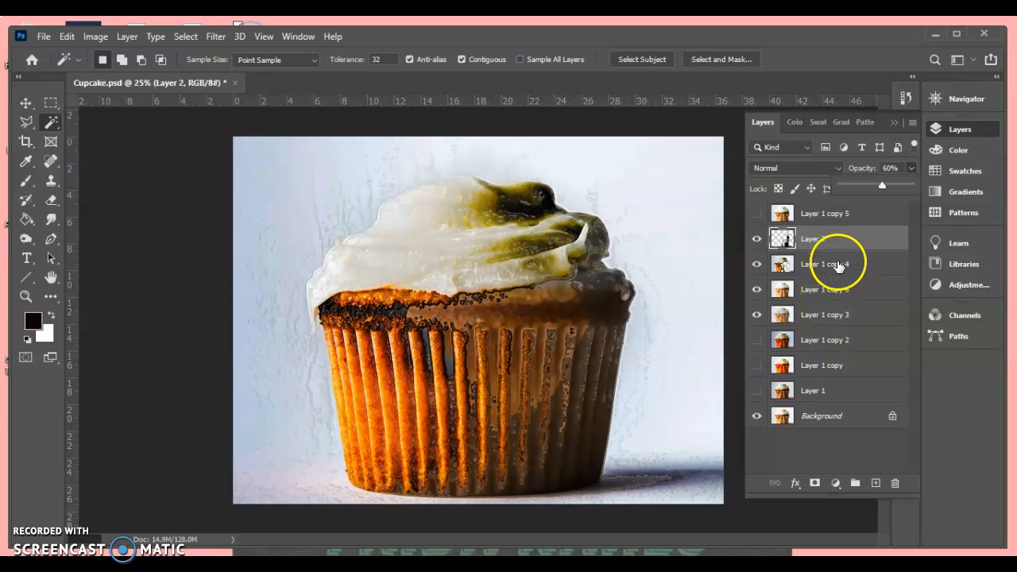
left_click(822, 290)
left_click(823, 290, "shift")
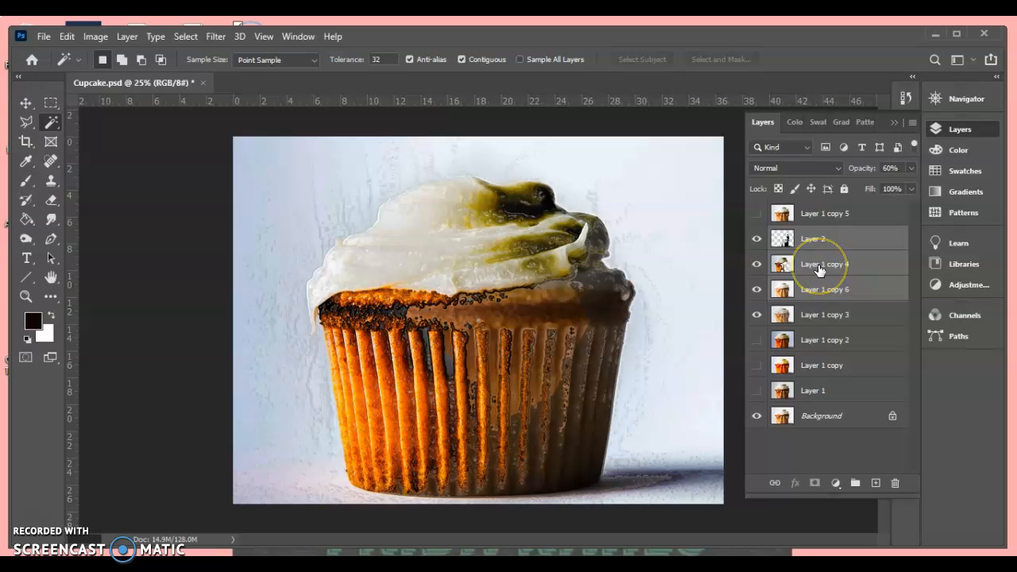
key("ctrl+e")
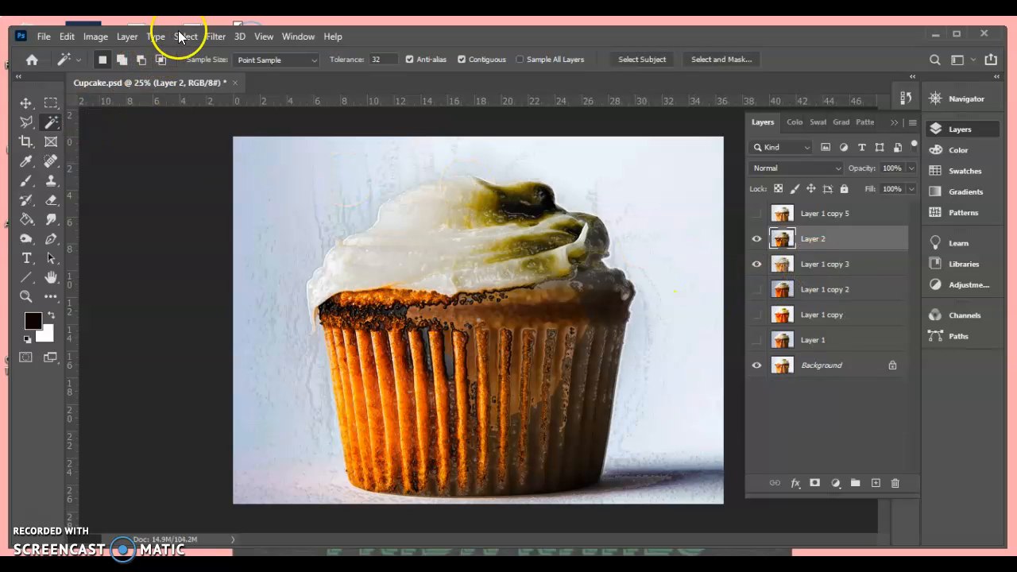
Step: Adjust the merged Layer 2 with Brightness/Contrast, using brightness 9 and contrast 76
left_click(102, 38)
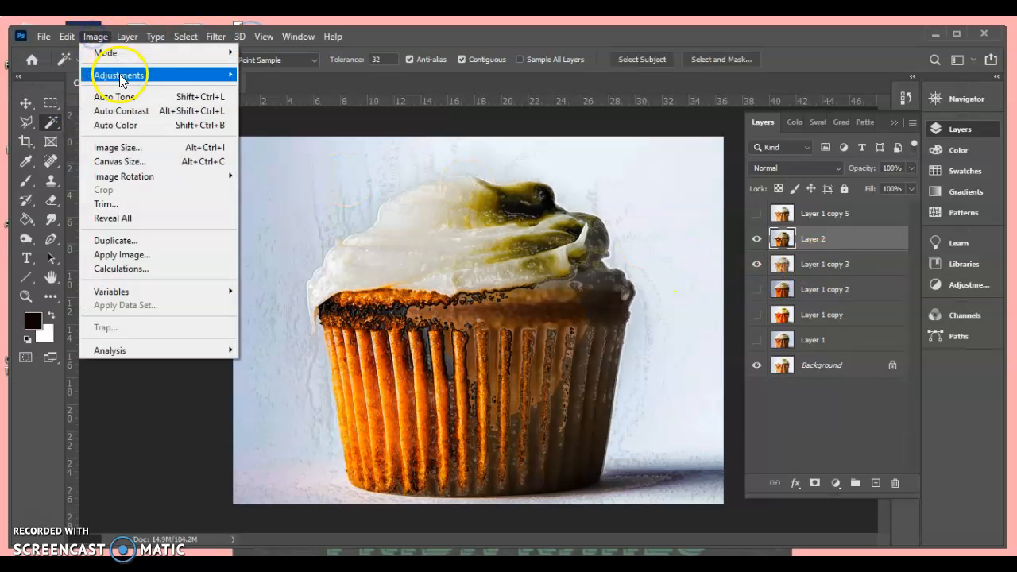
mouse_move(211, 75)
left_click(261, 74)
left_click_drag(763, 255, 811, 294)
left_click(872, 241)
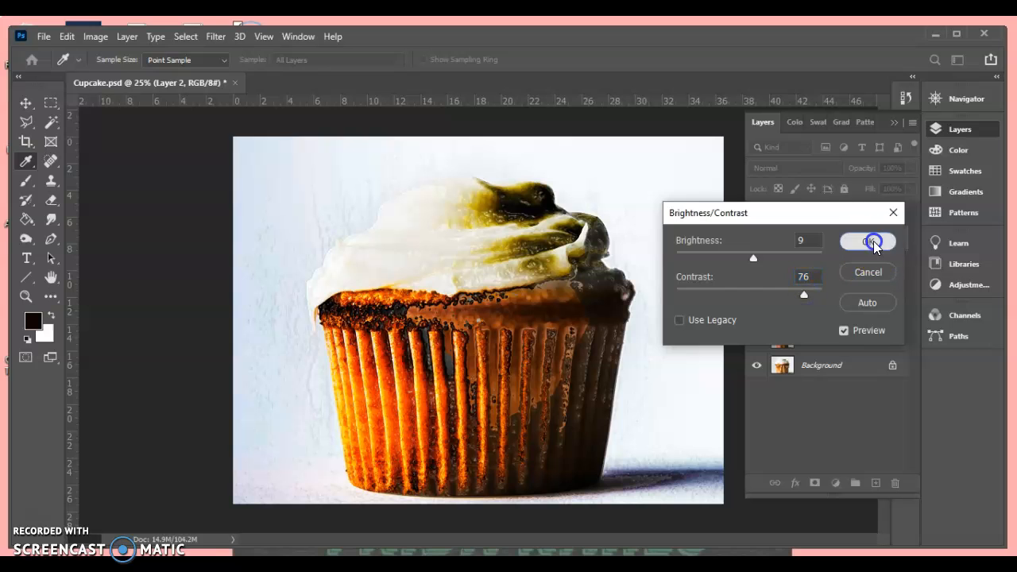
Step: Apply the Paint Daubs filter to Layer 2 with brush size 13, sharpness 29 and the Simple brush type
left_click(214, 40)
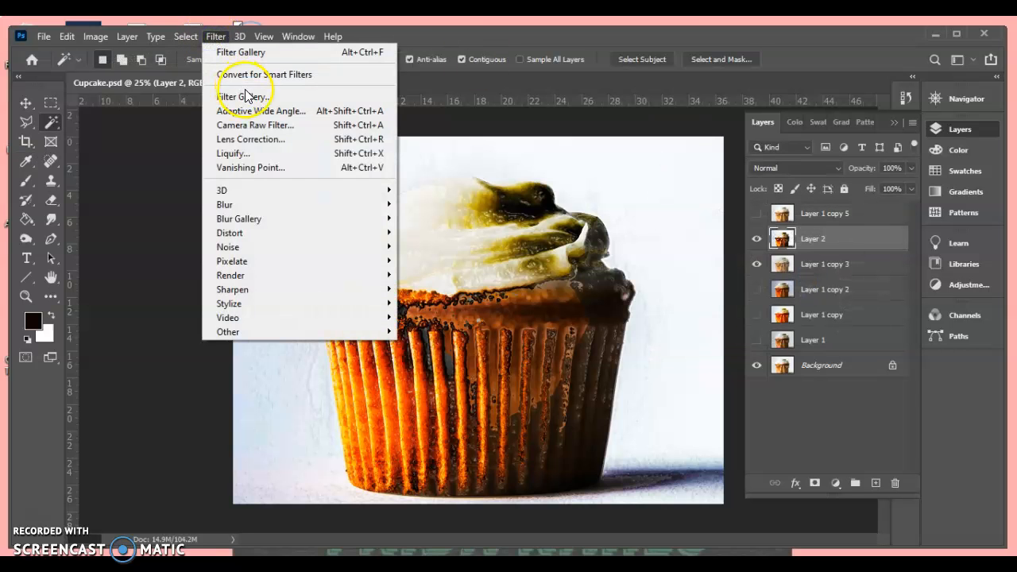
left_click(245, 93)
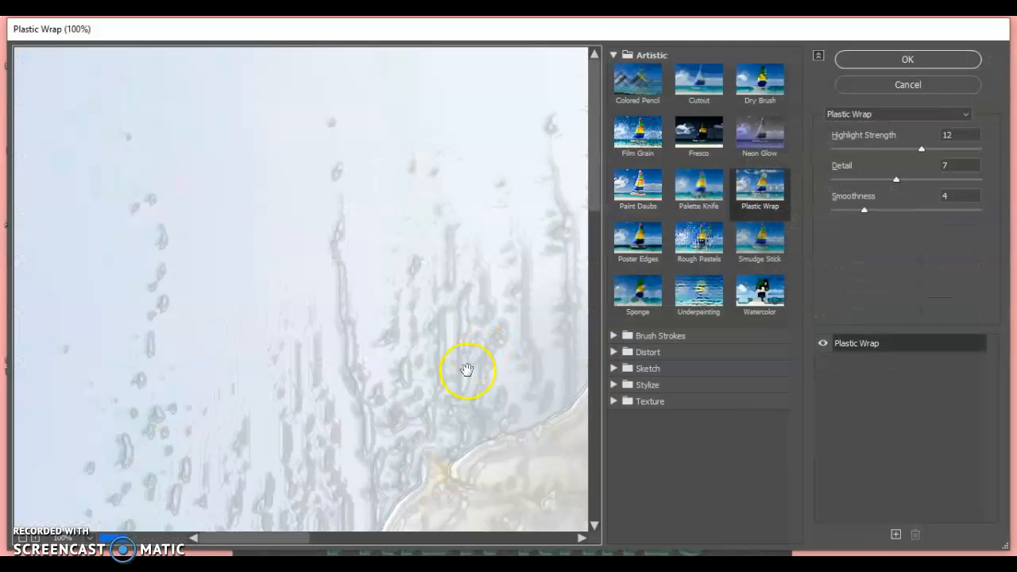
left_click_drag(465, 400, 273, 189)
left_click_drag(433, 387, 315, 204)
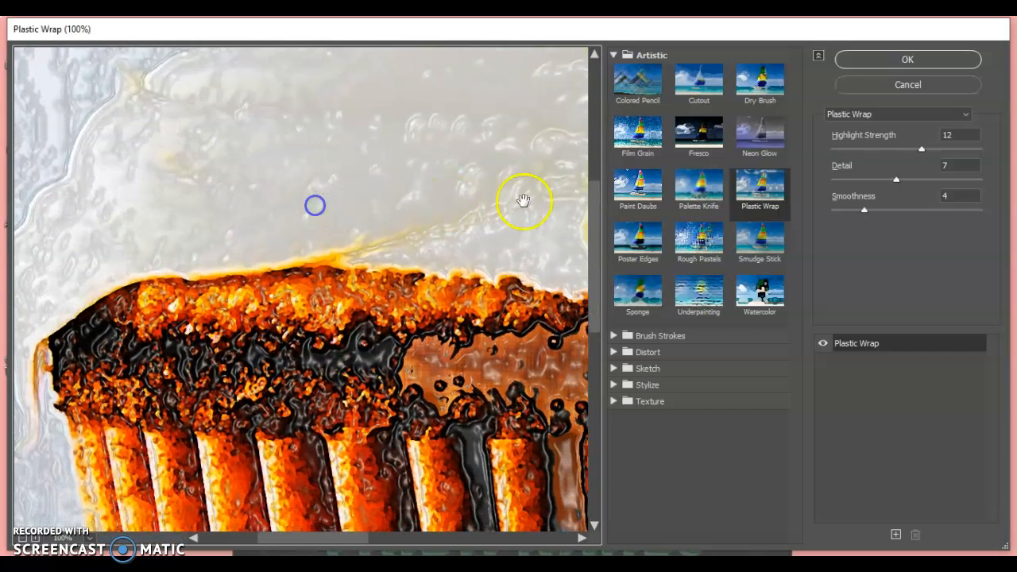
left_click(643, 185)
left_click_drag(899, 150, 869, 150)
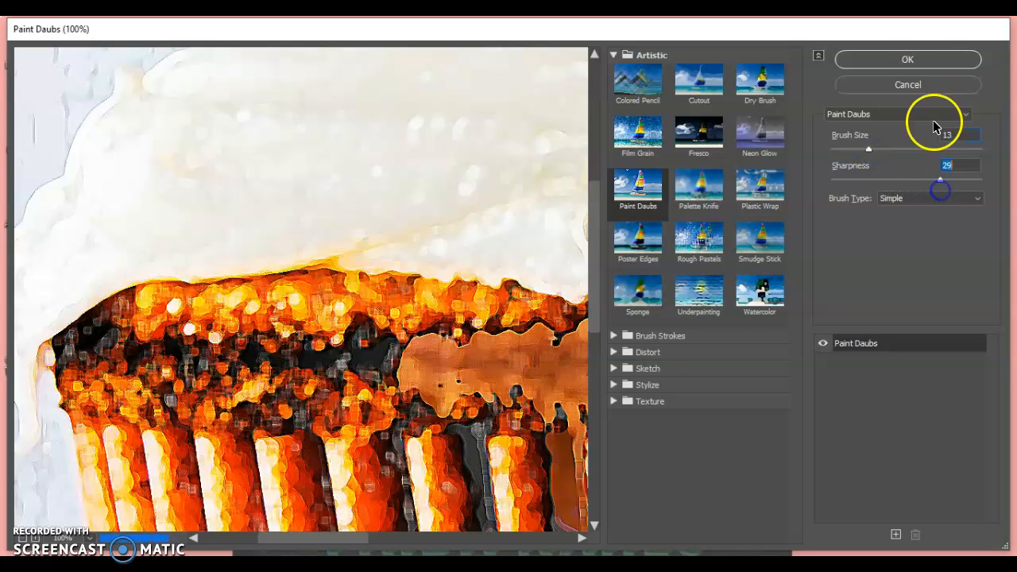
left_click(922, 59)
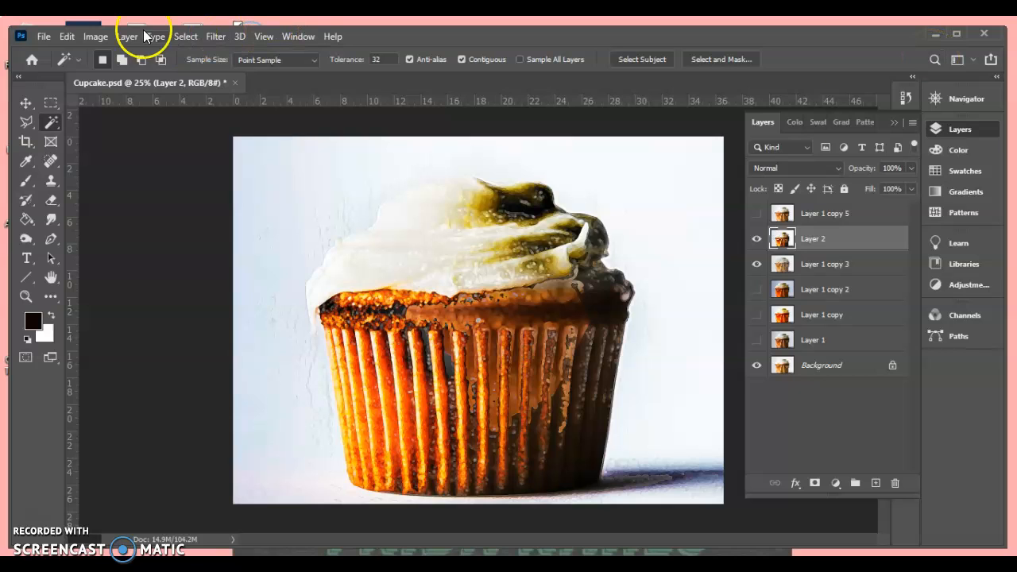
left_click(101, 36)
mouse_move(111, 73)
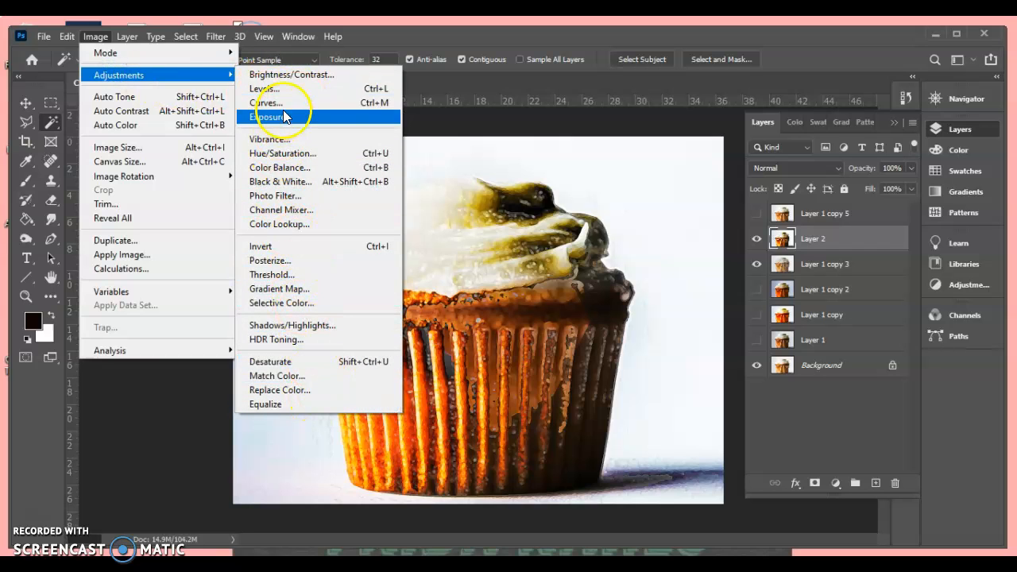
mouse_move(217, 37)
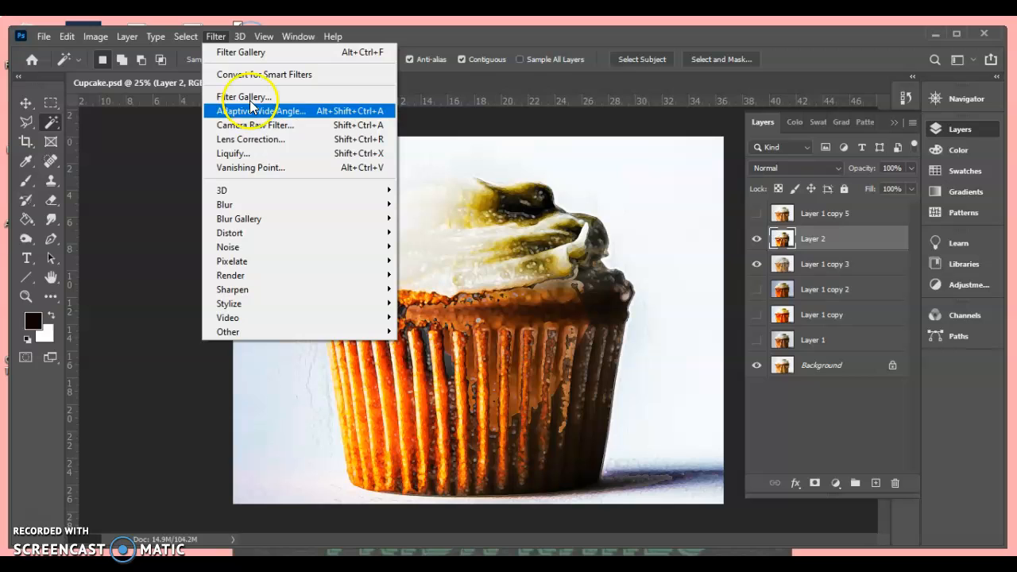
left_click(538, 33)
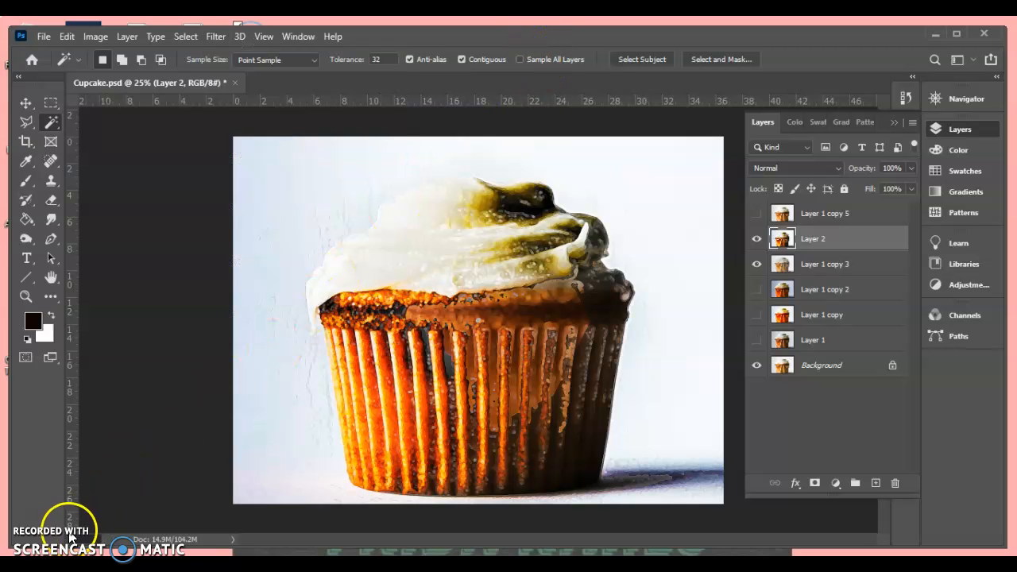